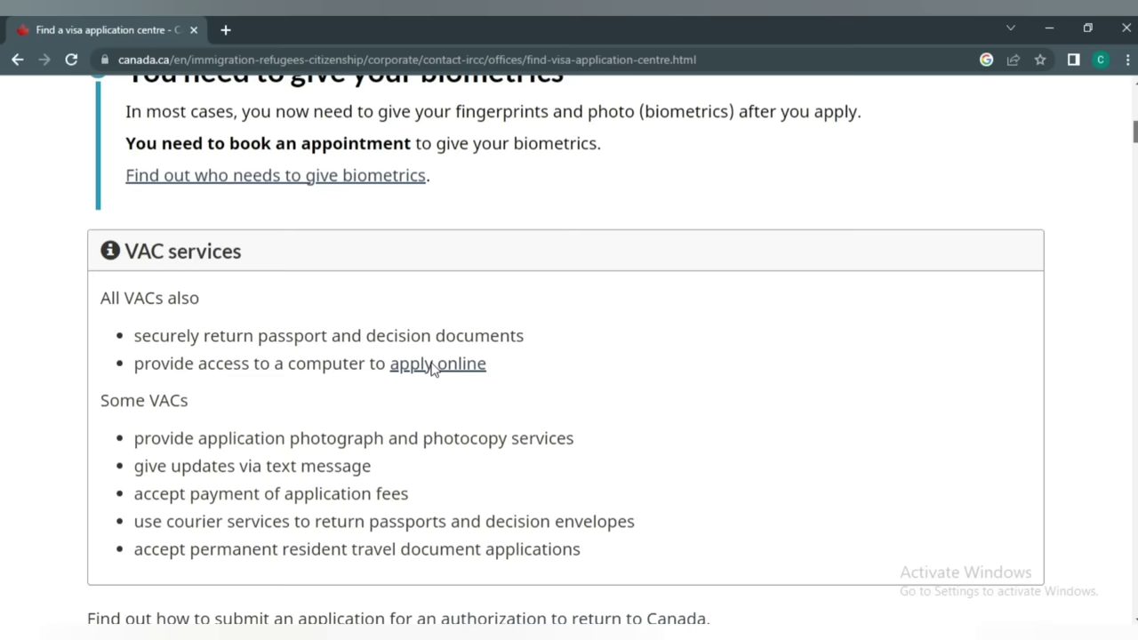
- Open the IRCC secure account sign-in page and scroll to the GCKey and Sign-In Partner options
left_click(433, 363)
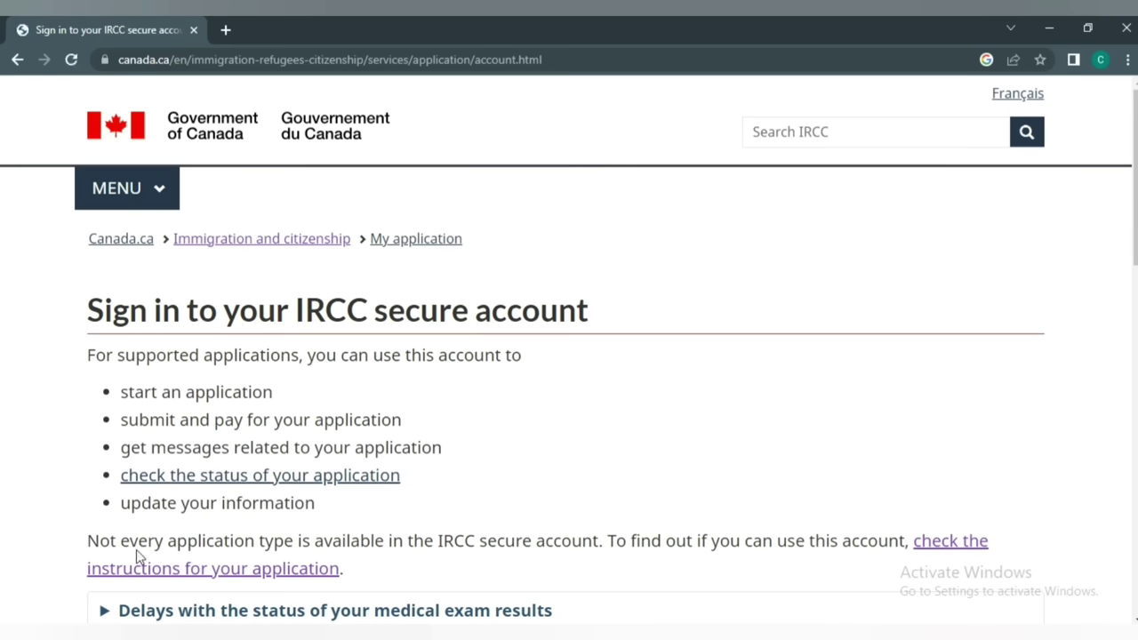
scroll(445, 263, "down", 5)
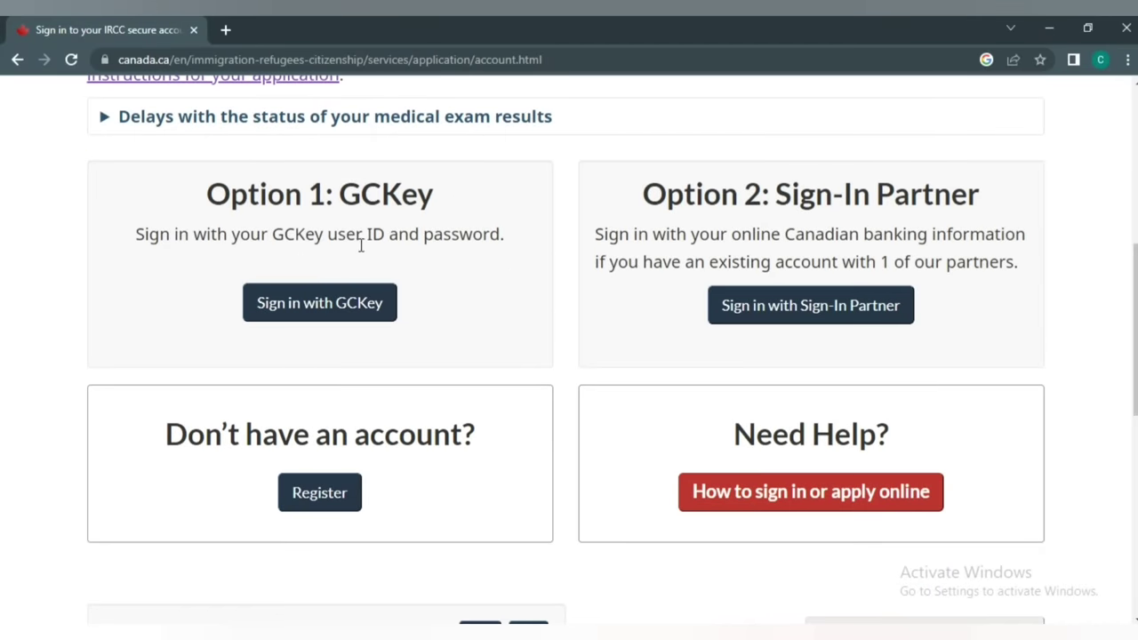
- Choose 'Sign in with GCKey' and start GCKey sign-up, reaching the Step 1 Terms and Conditions
left_click(356, 305)
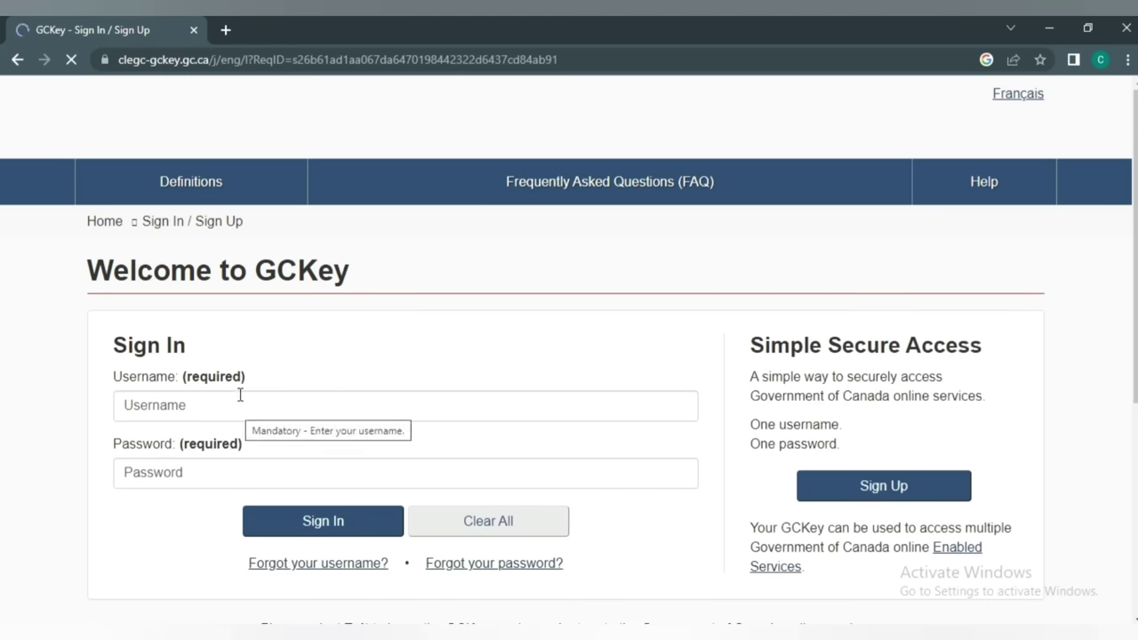
scroll(1108, 498, "down", 1)
scroll(902, 356, "down", 3)
scroll(902, 355, "up", 3)
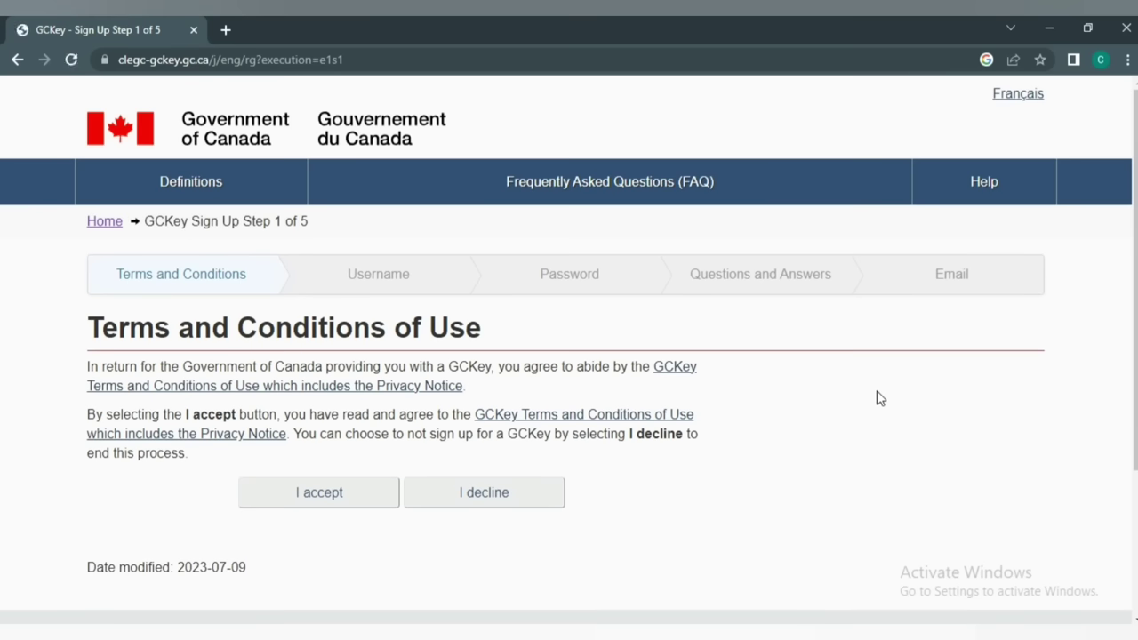
- Accept the GCKey terms, enter a username of at least 8 characters, and continue
left_click(345, 503)
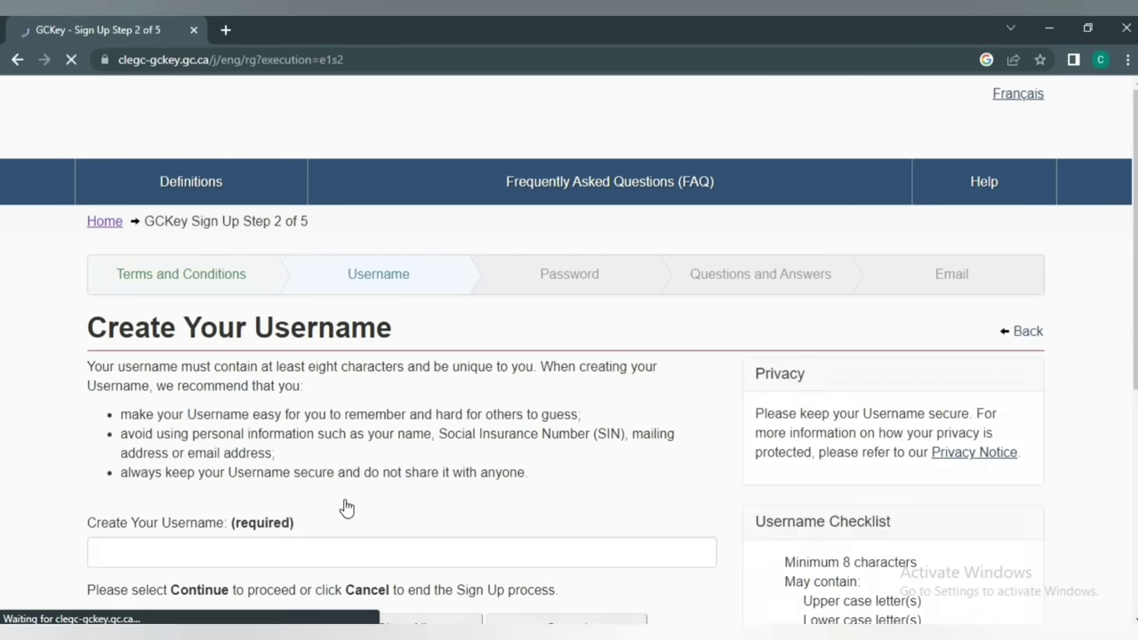
scroll(329, 502, "down", 1)
left_click(116, 471)
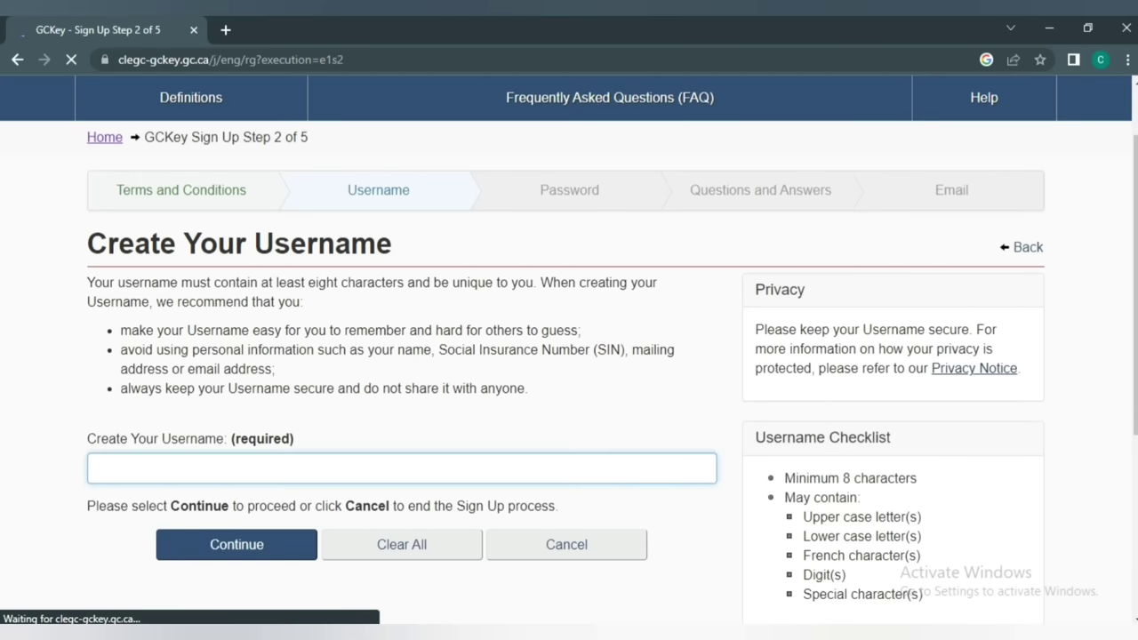
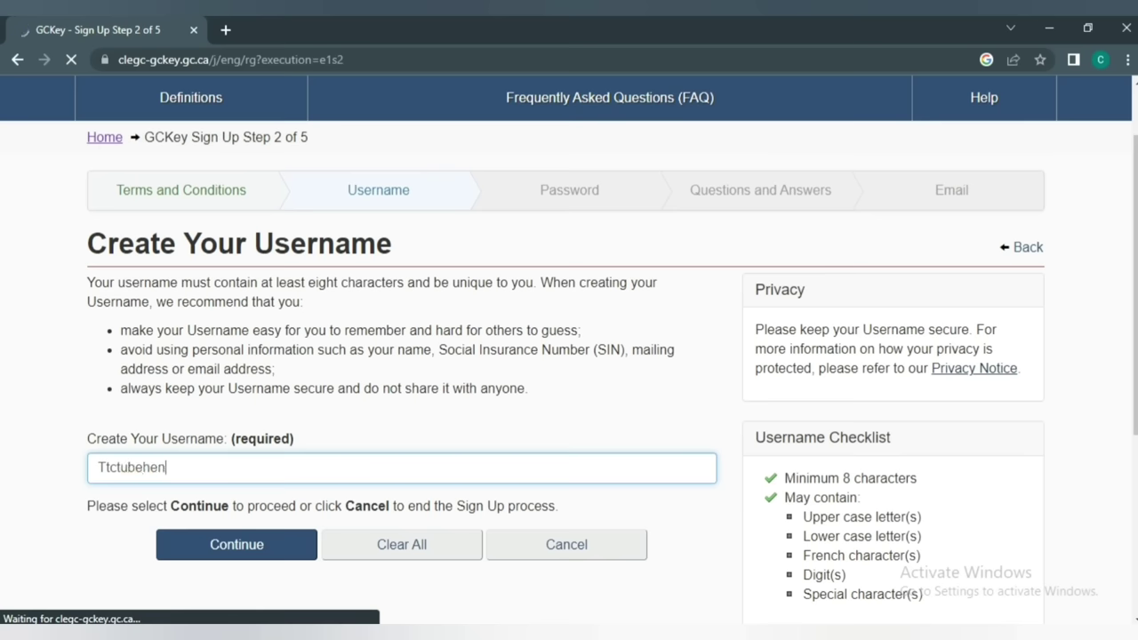
scroll(1023, 418, "down", 1)
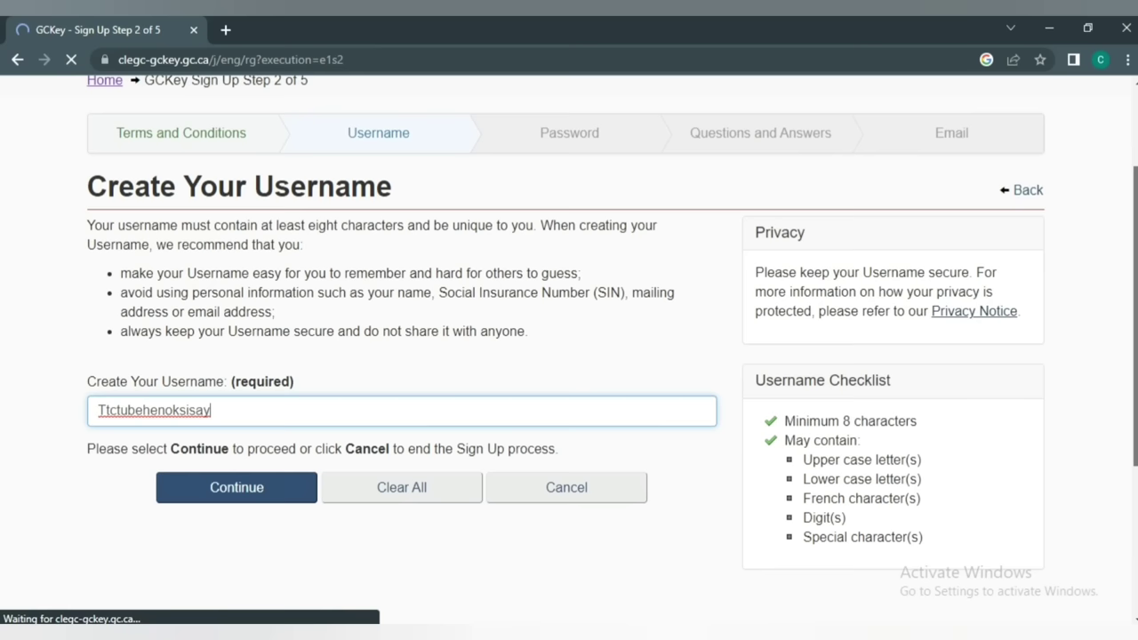
left_click(251, 501)
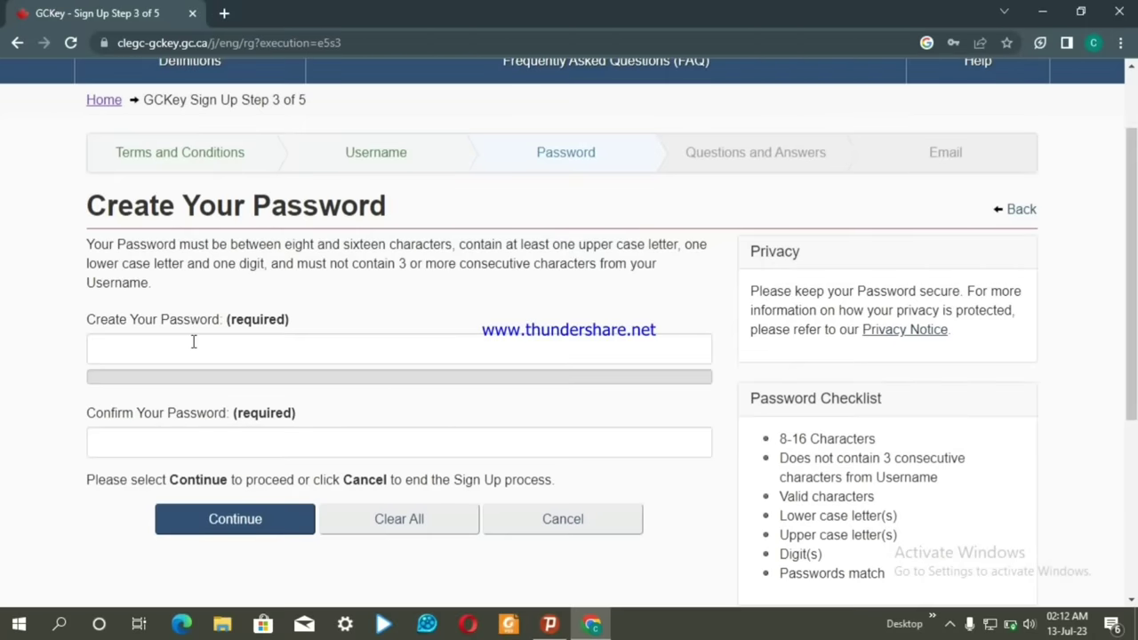
- Enter a strong password and retype it until the 'Passwords match' checklist item is ticked
left_click(170, 365)
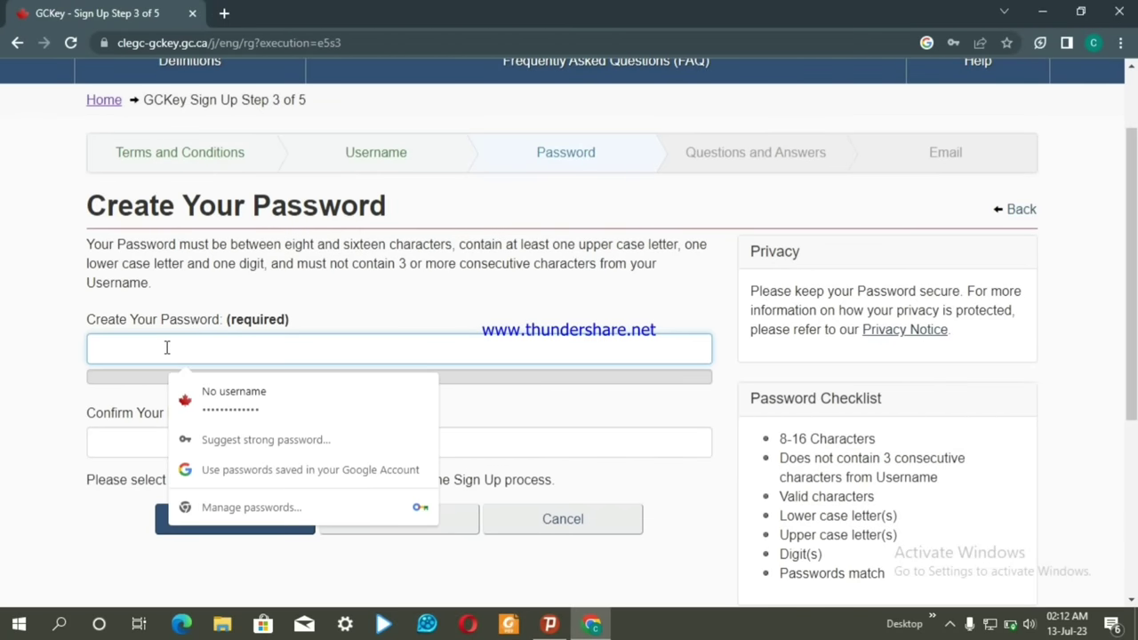
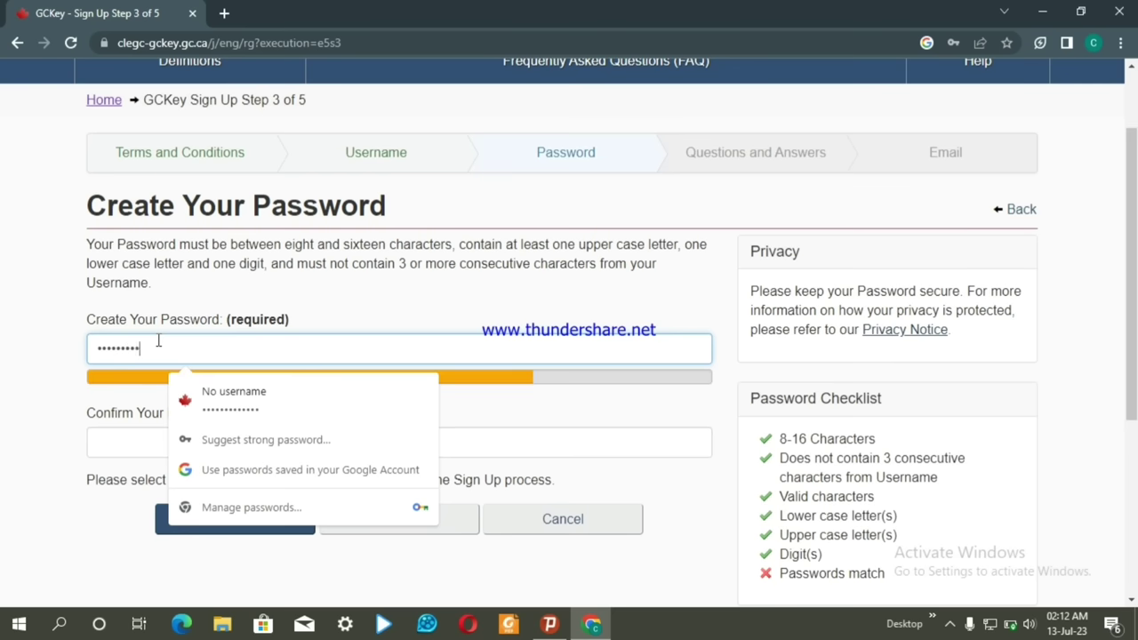
left_click(285, 441)
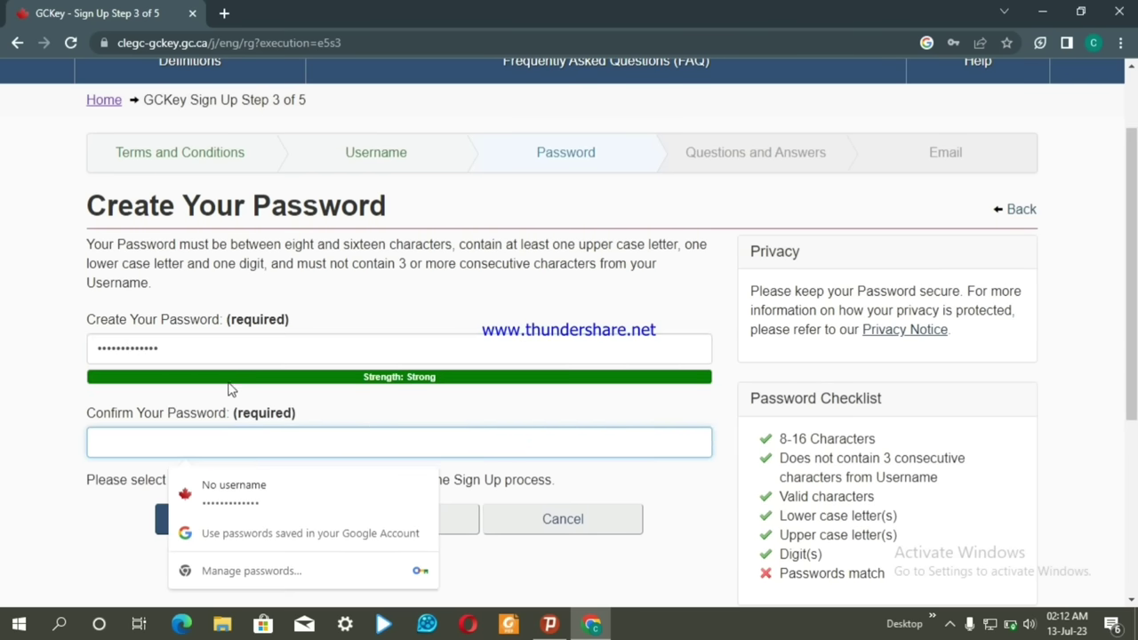
type("Pa")
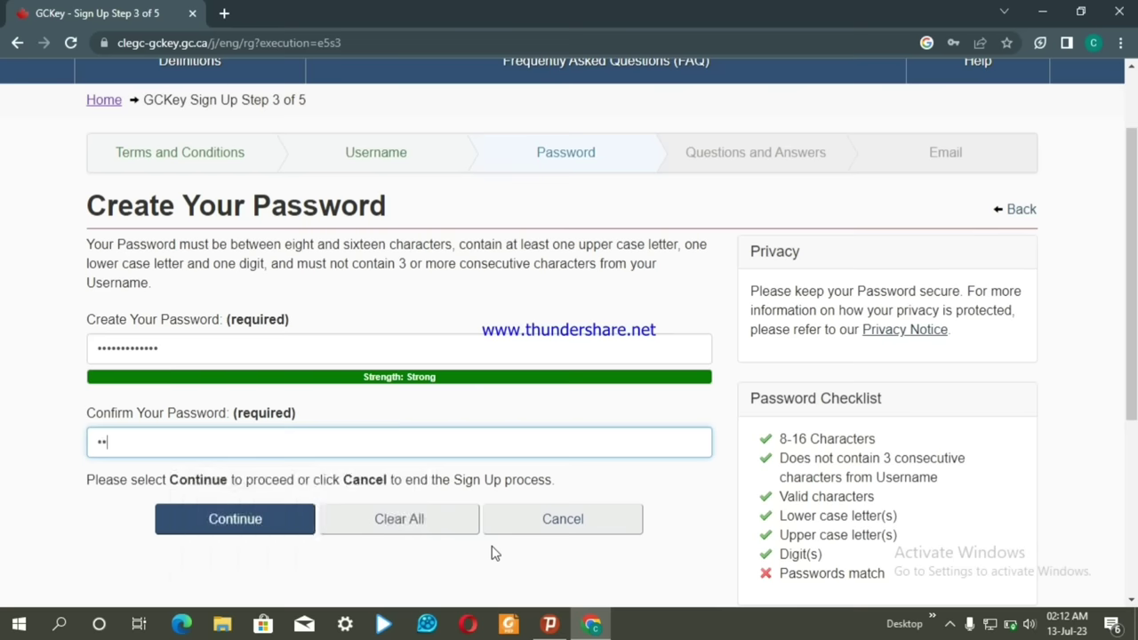
key("BackSpace")
key("BackSpace")
type("P•••••••")
left_click_drag(189, 449, 49, 455)
type("•••••••••••••")
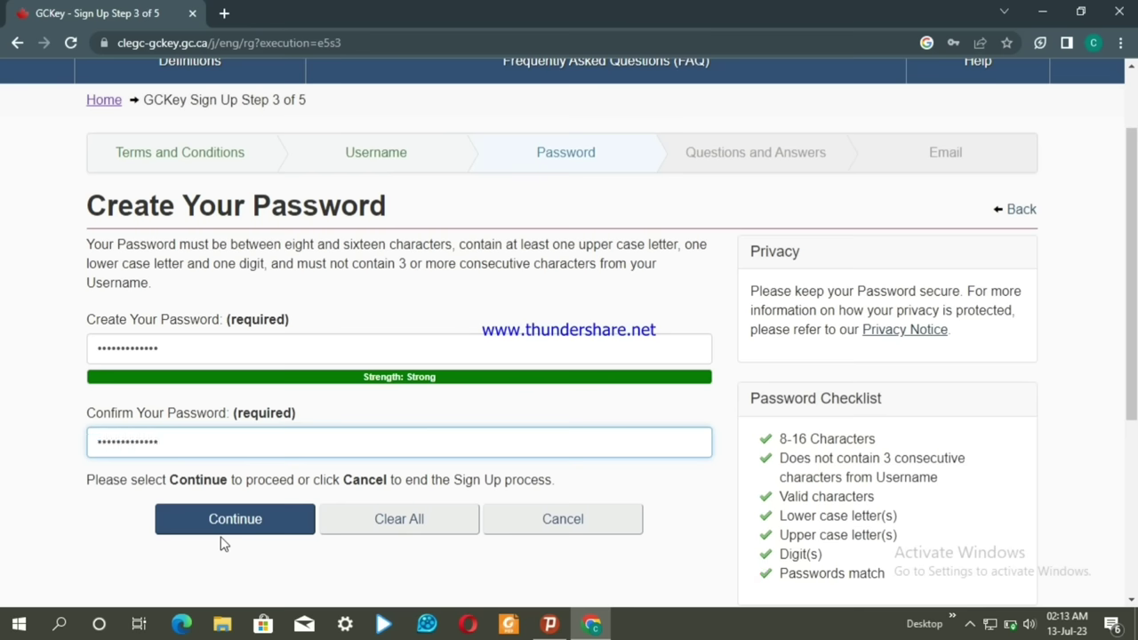
- Submit the password, pick 'What was the name of my first love?' and enter its answer
left_click(276, 519)
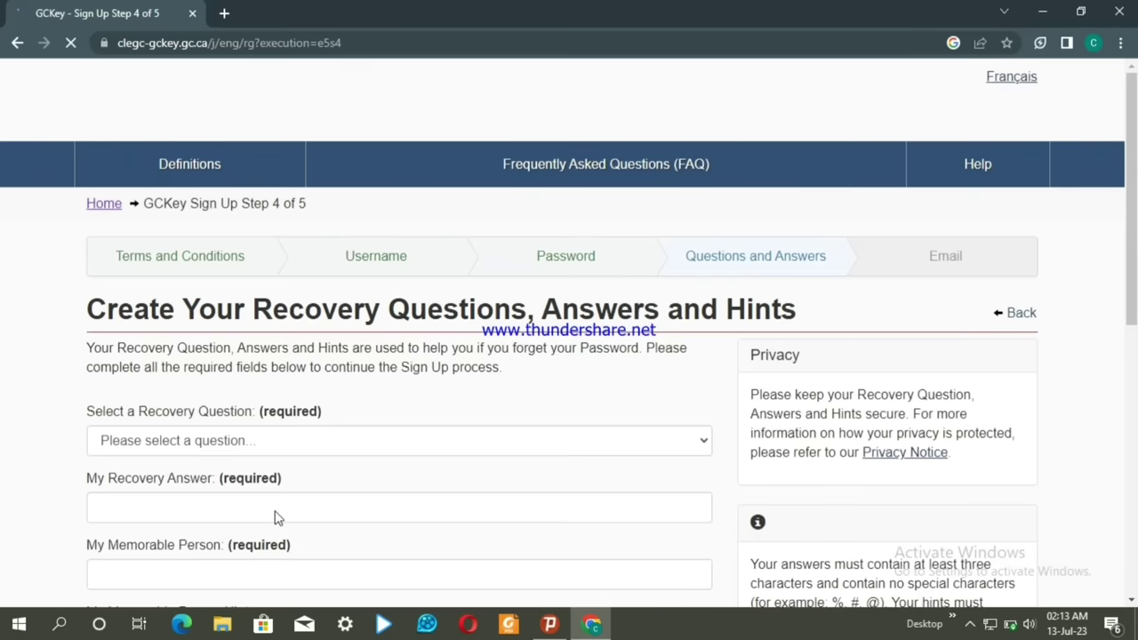
scroll(554, 232, "down", 3)
left_click(605, 191)
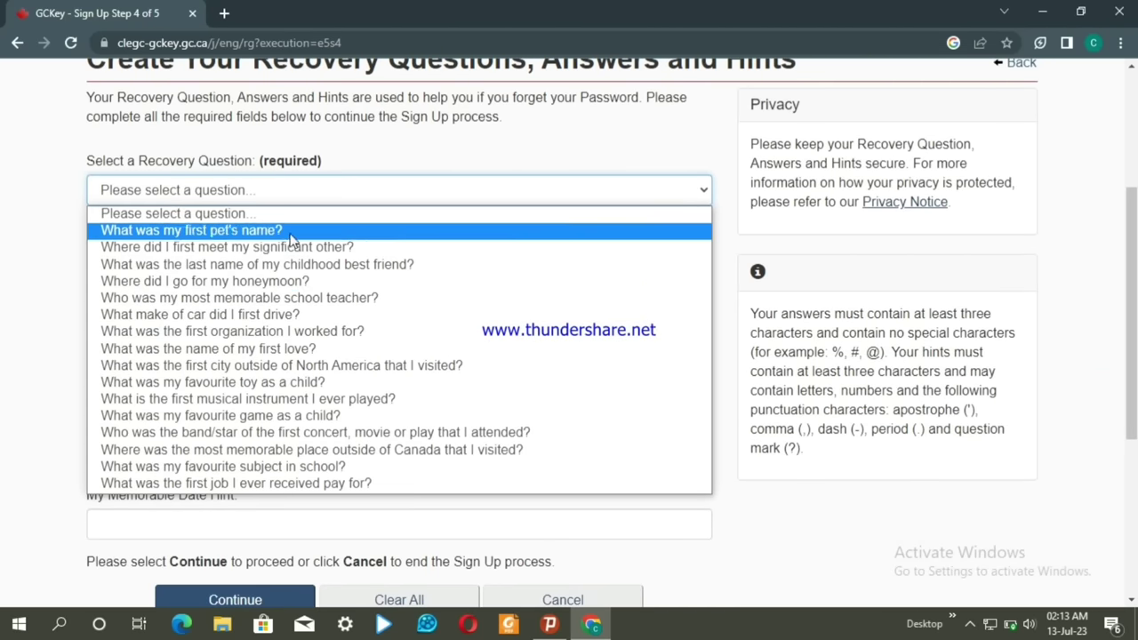
left_click(302, 348)
left_click(284, 257)
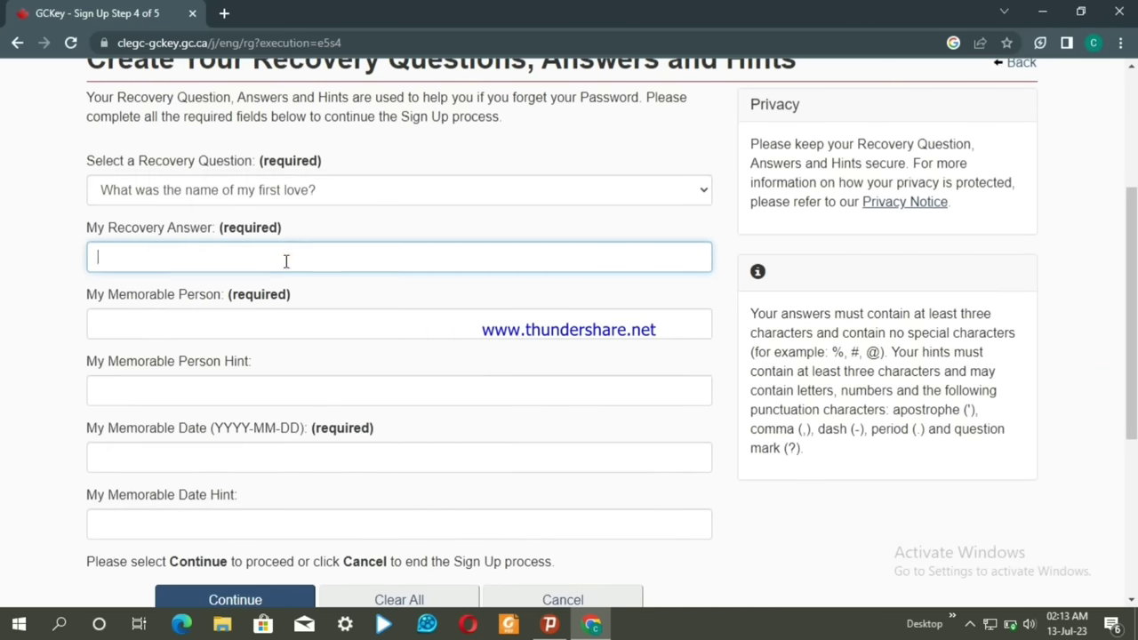
key("ctrl+a")
key("BackSpace")
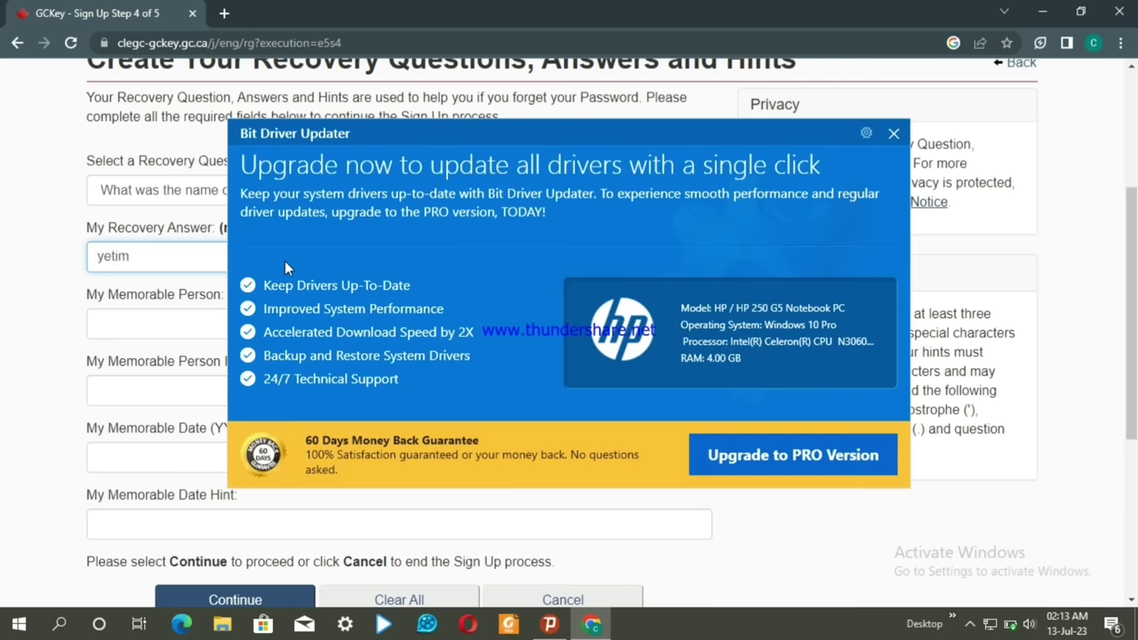
- Fill in the memorable person, its hint, a memorable date and date hint, then continue
left_click(183, 318)
left_click(894, 134)
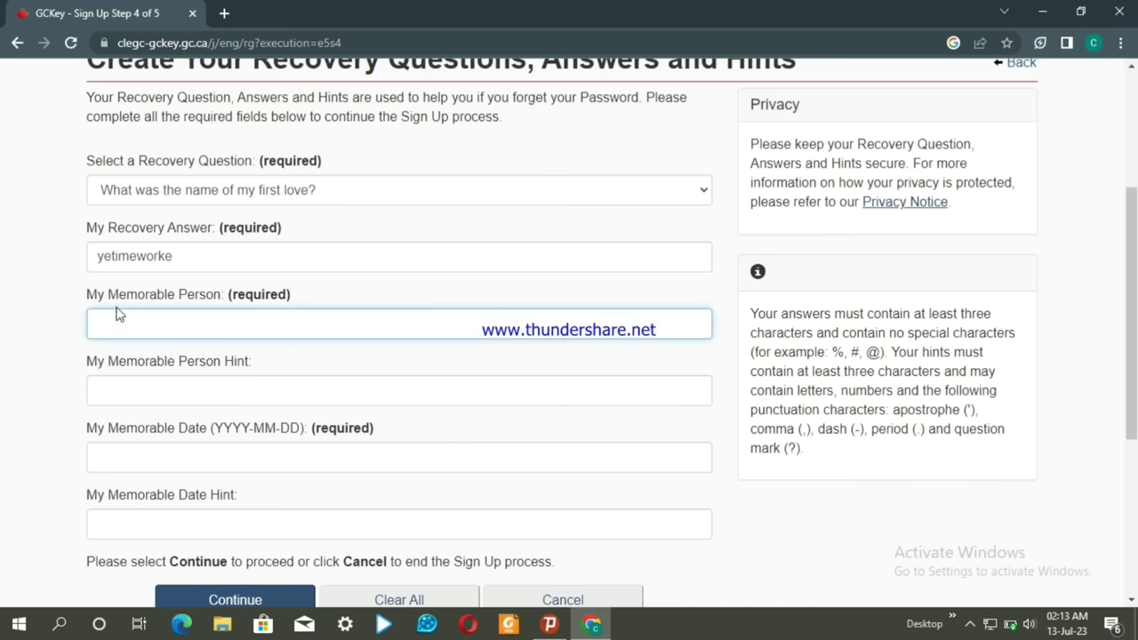
type("Tt")
key("BackSpace")
key("BackSpace")
left_click(136, 384)
left_click(174, 459)
left_click(164, 534)
left_click(218, 598)
- Enter and confirm the recovery email address, then finish the GCKey sign-up
scroll(209, 529, "down", 3)
left_click(113, 310)
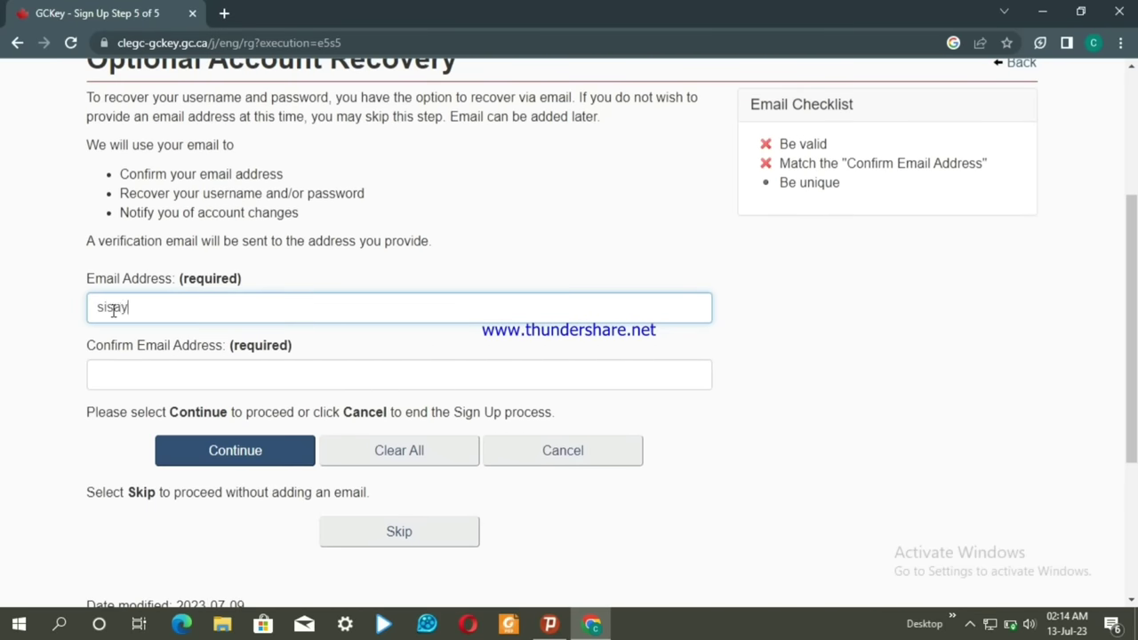
left_click(150, 382)
left_click(210, 444)
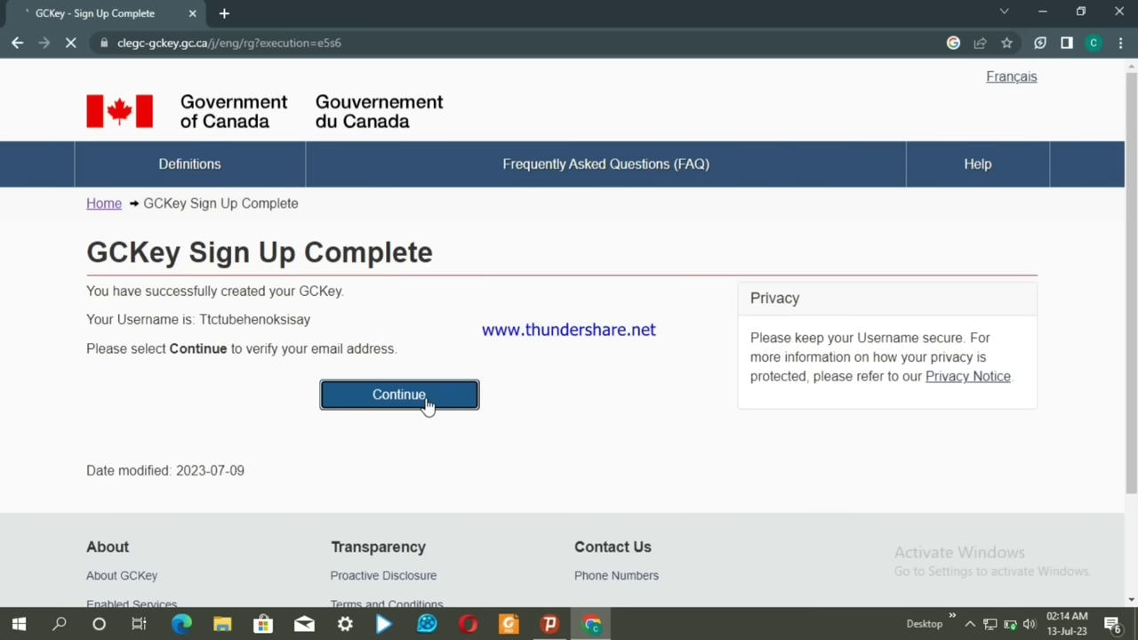
- Enter the confirmation code received by email to verify the recovery address
left_click(427, 405)
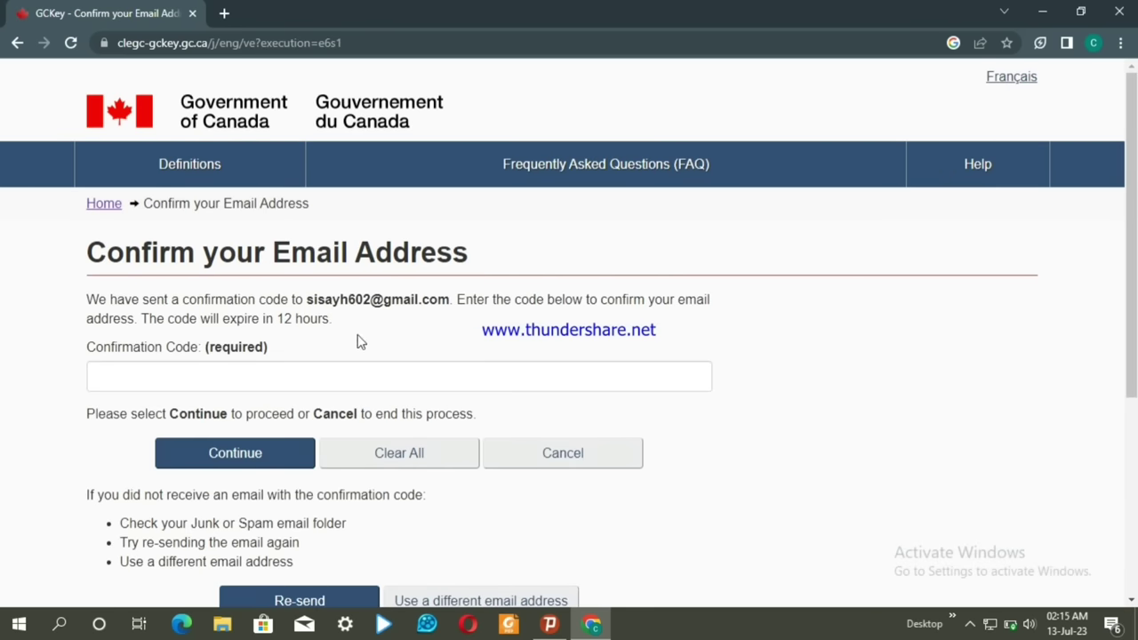
left_click(246, 389)
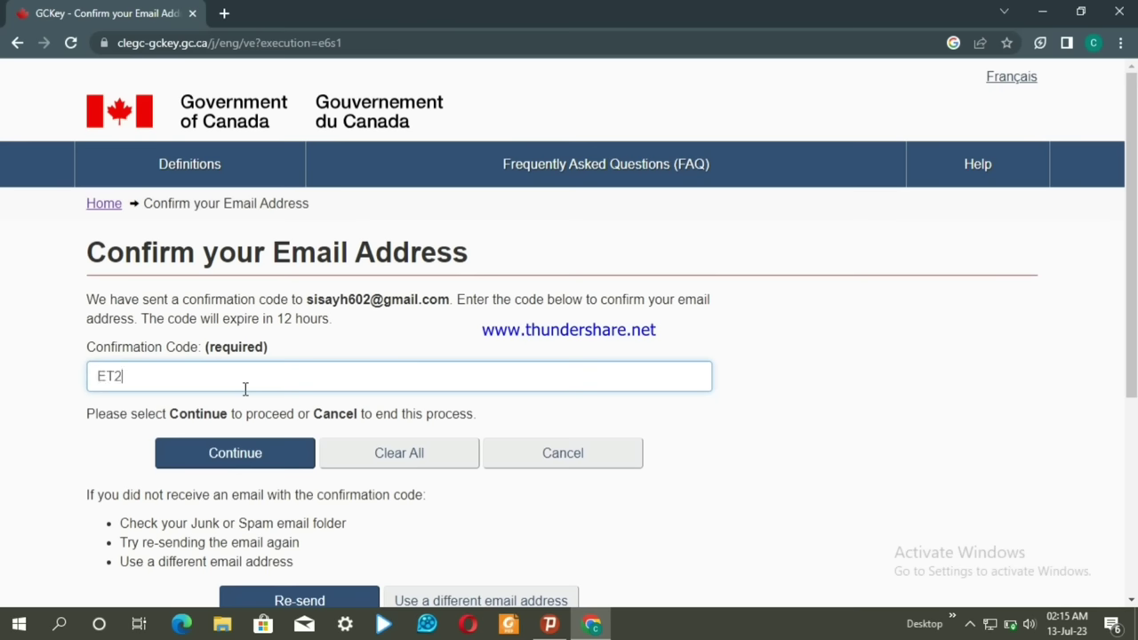
left_click(206, 458)
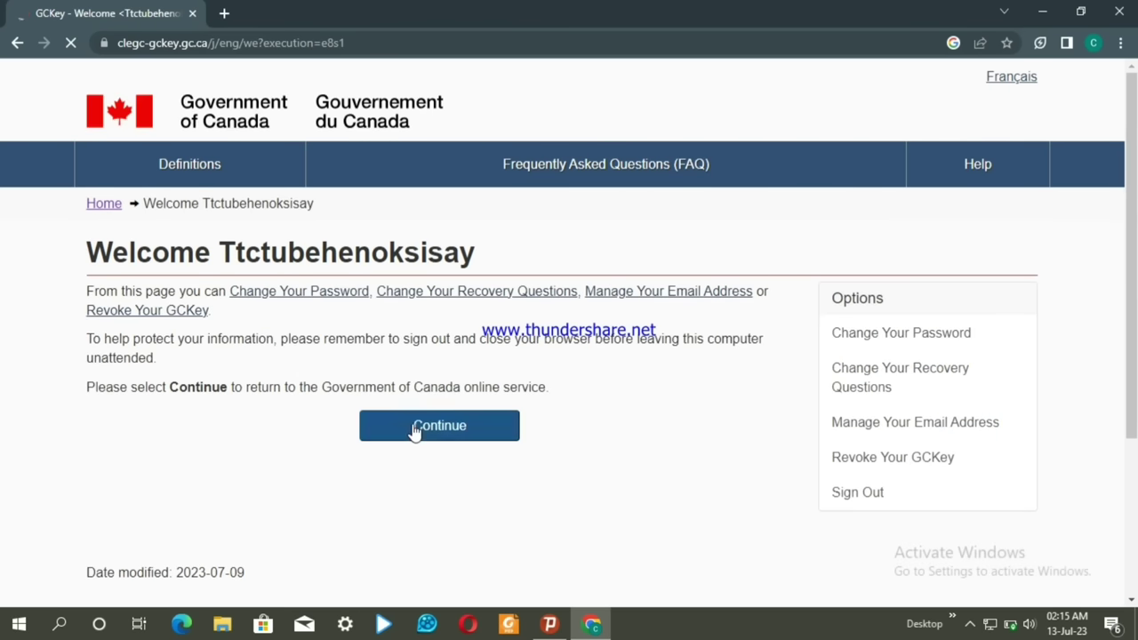
- Return to the Government of Canada service and open the IRCC secure account
left_click(438, 435)
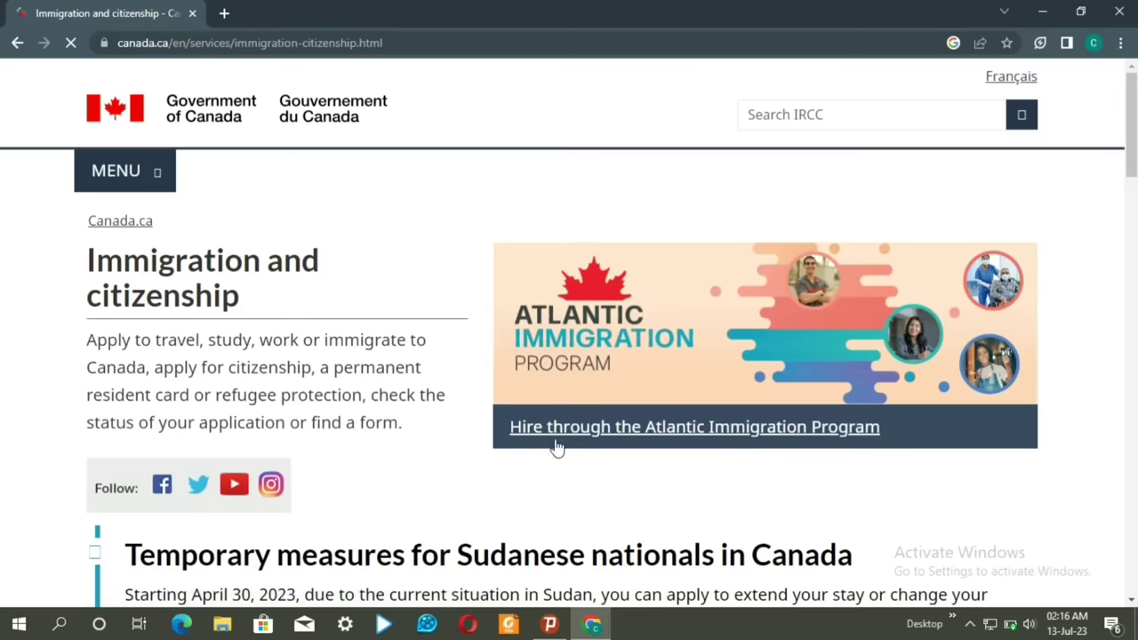
scroll(556, 447, "down", 8)
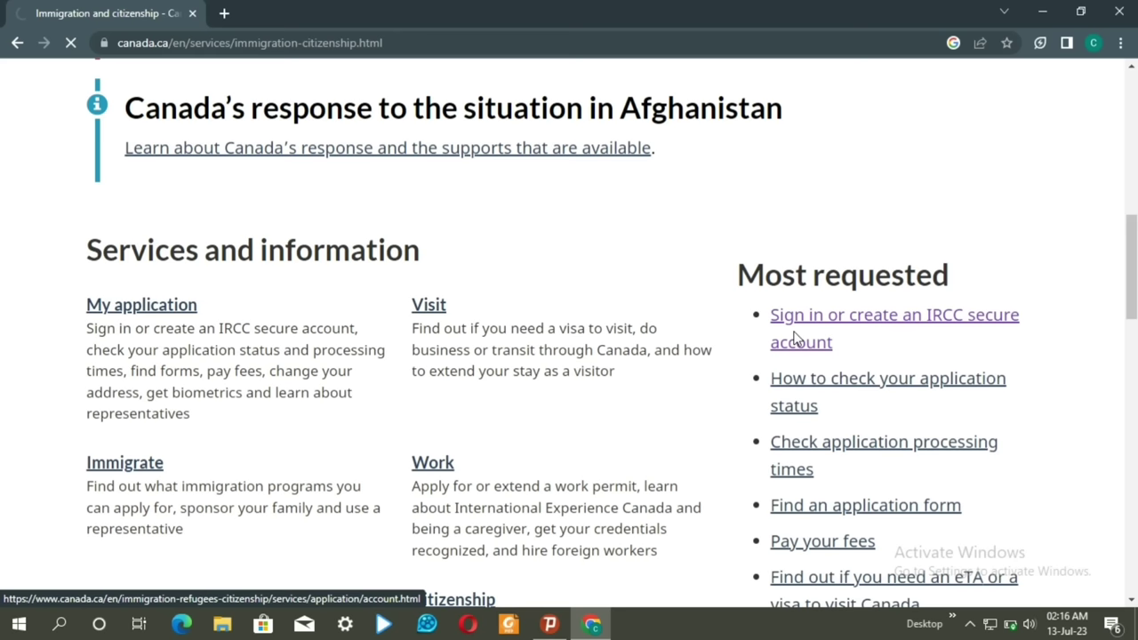
left_click(985, 332)
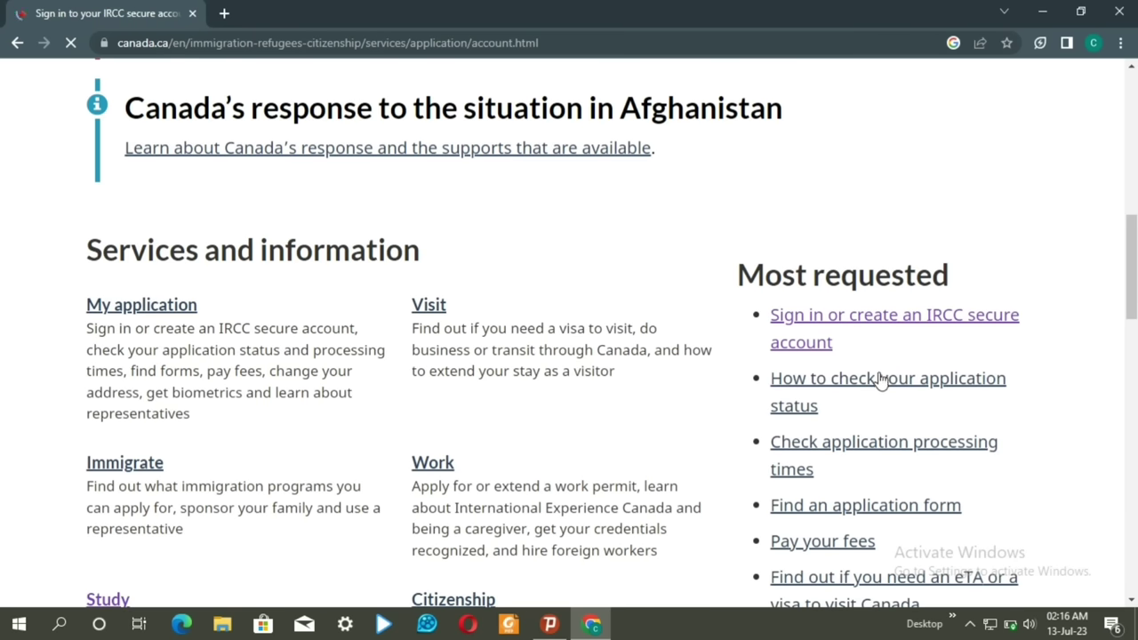
- Check the account home, which lists no applications, then log out and confirm
scroll(452, 434, "down", 3)
scroll(452, 434, "down", 2)
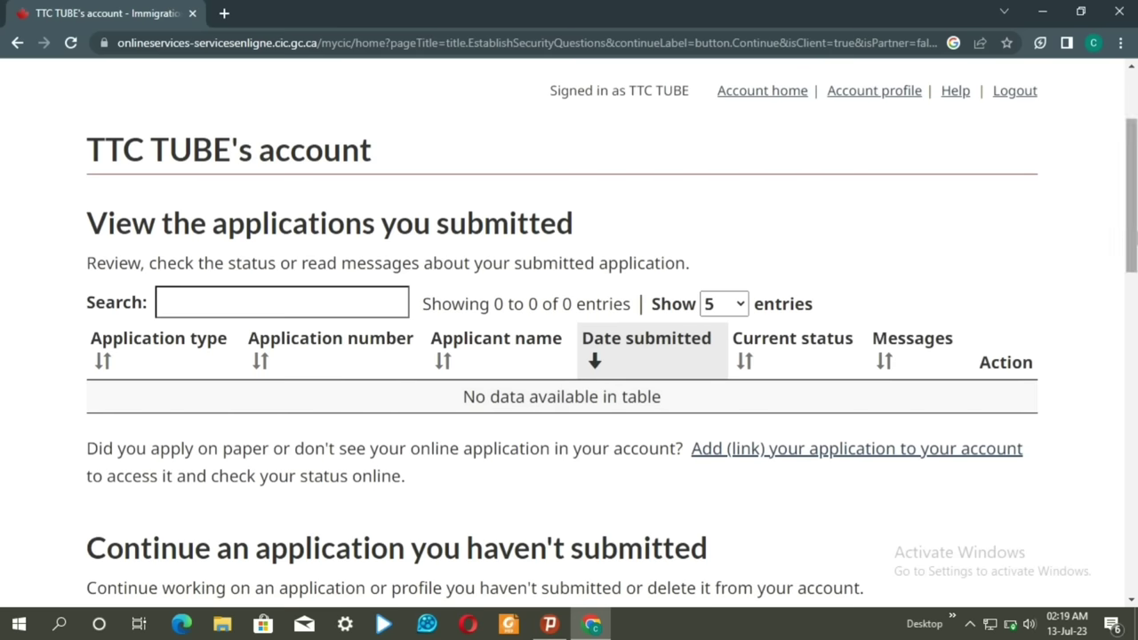
scroll(1038, 267, "up", 1)
scroll(904, 603, "down", 5)
scroll(851, 305, "up", 6)
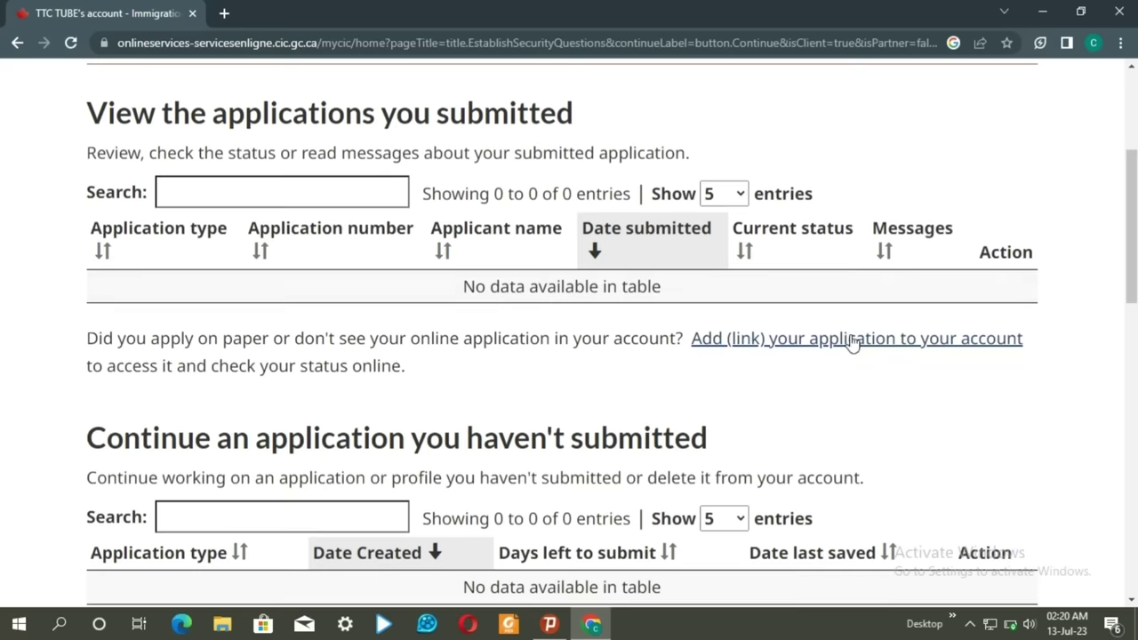
left_click(1007, 238)
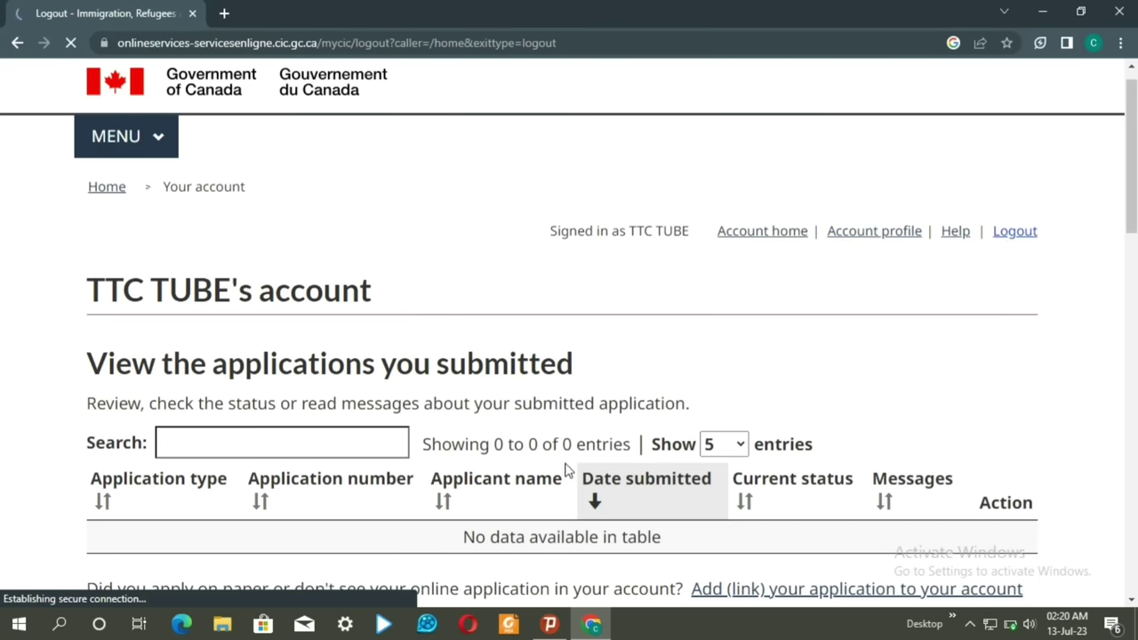
scroll(223, 457, "down", 1)
left_click(151, 458)
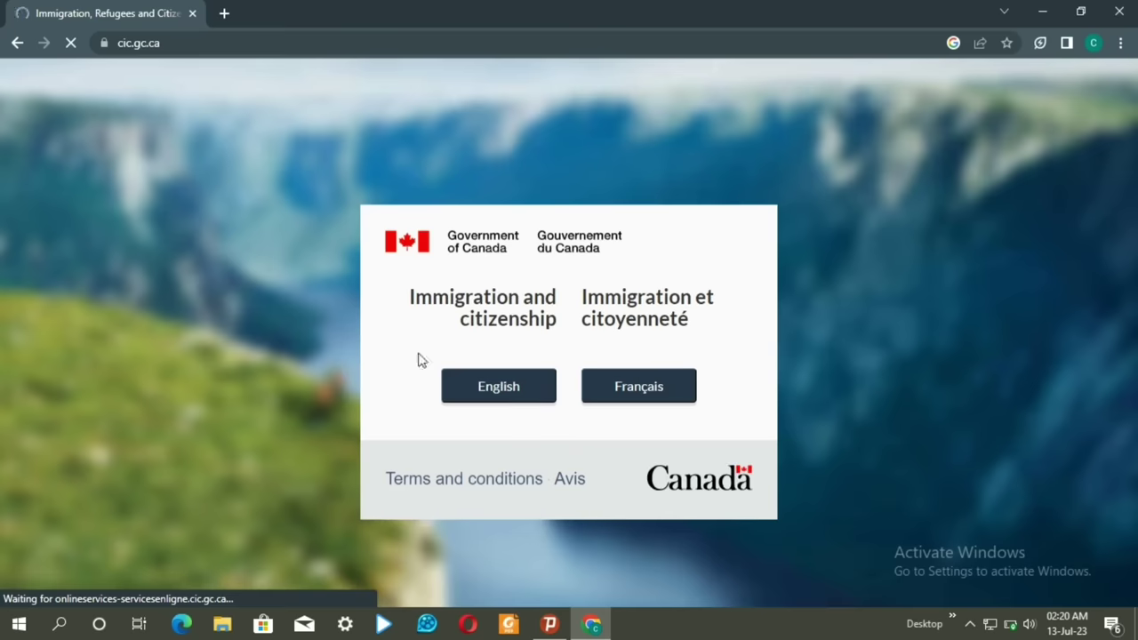
- Choose English and follow 'Sign in or create an IRCC secure account' under Most requested
left_click(498, 389)
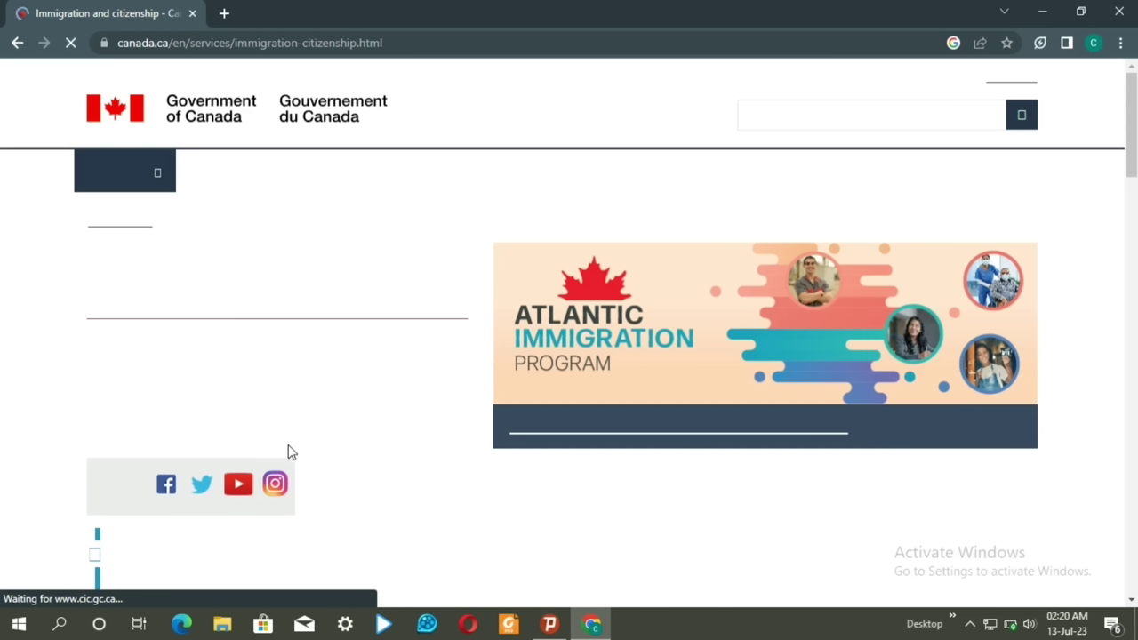
scroll(287, 453, "down", 6)
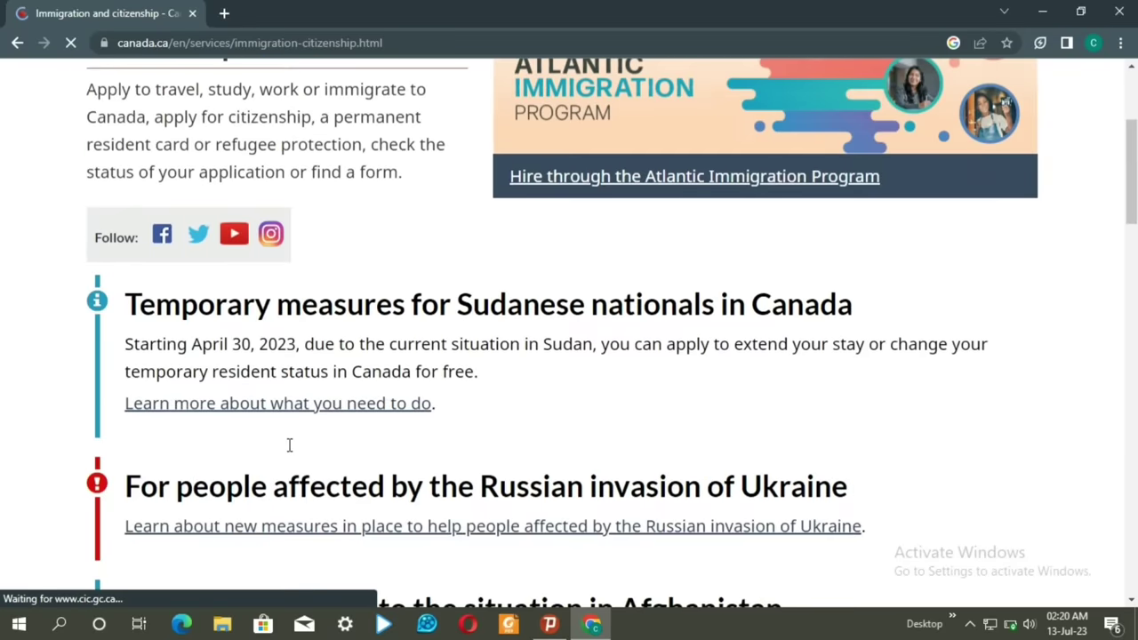
scroll(287, 453, "down", 4)
left_click(790, 237)
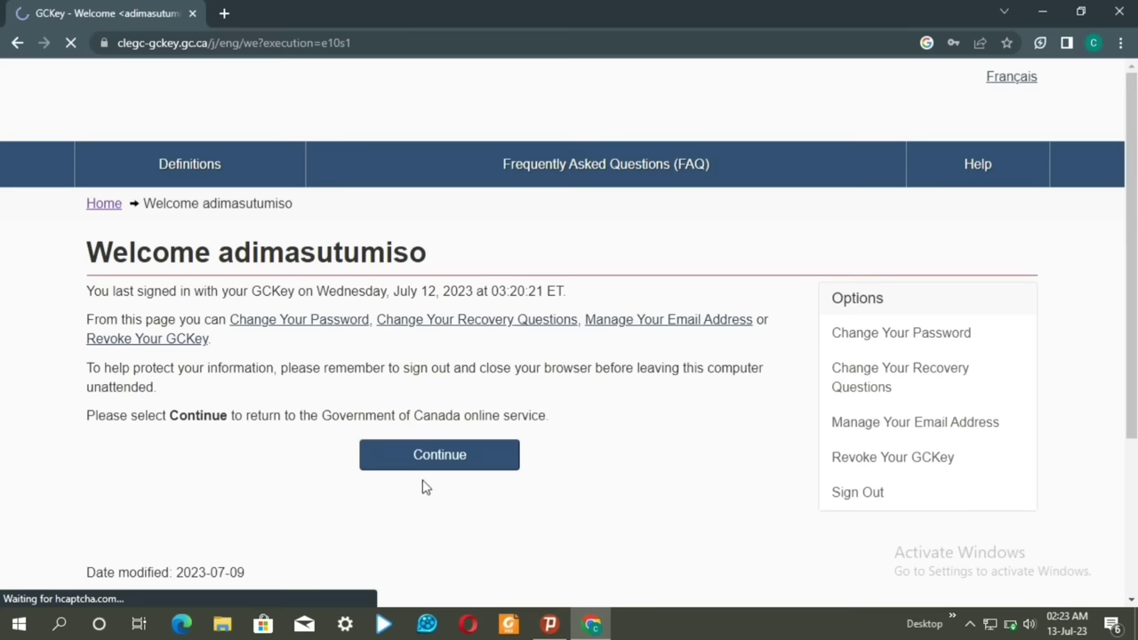
- Save the password in Chrome, go back from Invalid Session to the filled GCKey sign-in, then bring up Psiphon
left_click(940, 320)
left_click(426, 455)
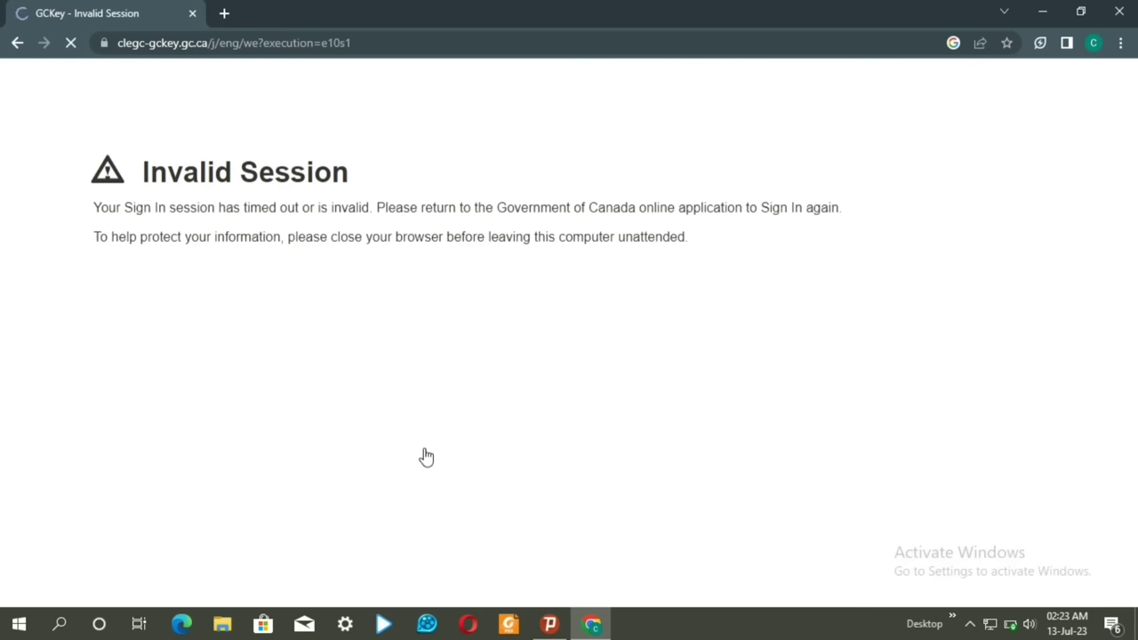
left_click(18, 42)
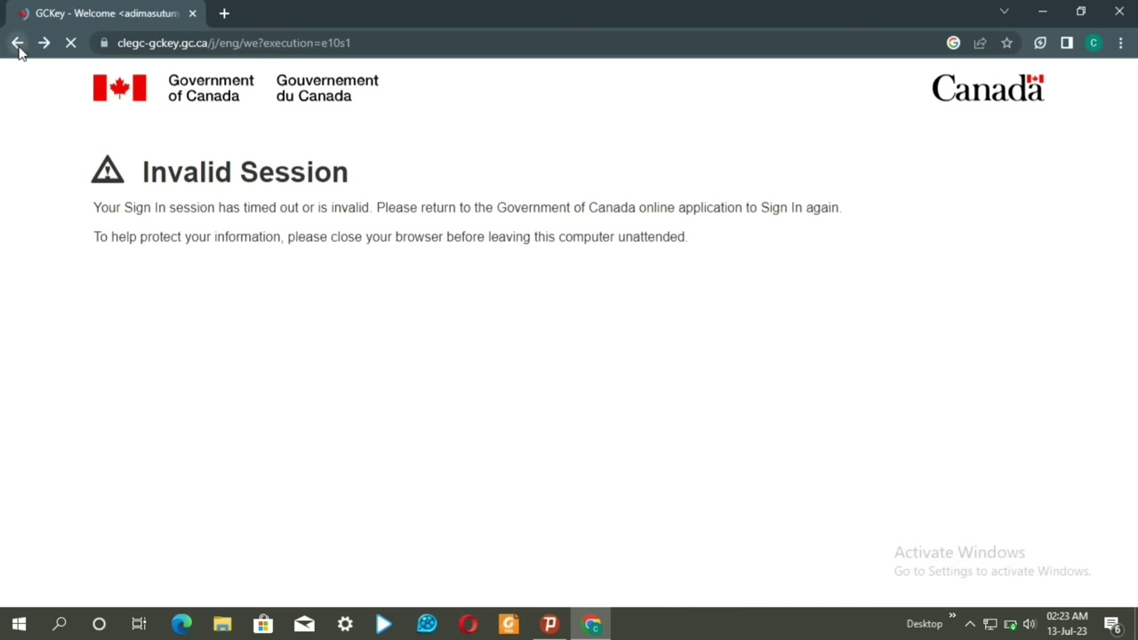
left_click(18, 43)
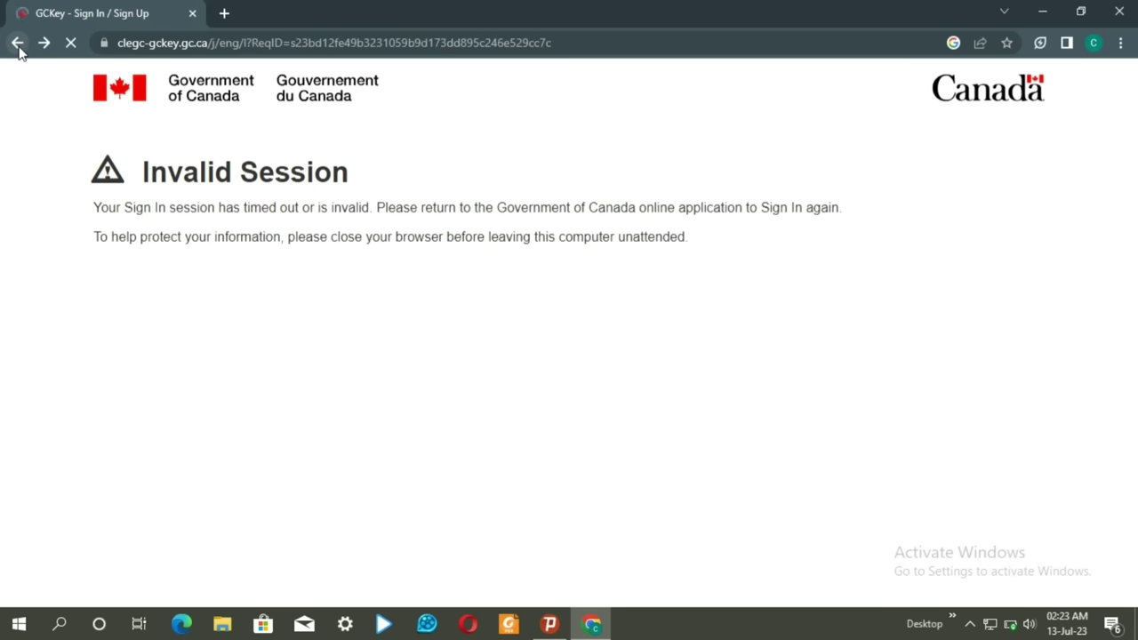
left_click(542, 627)
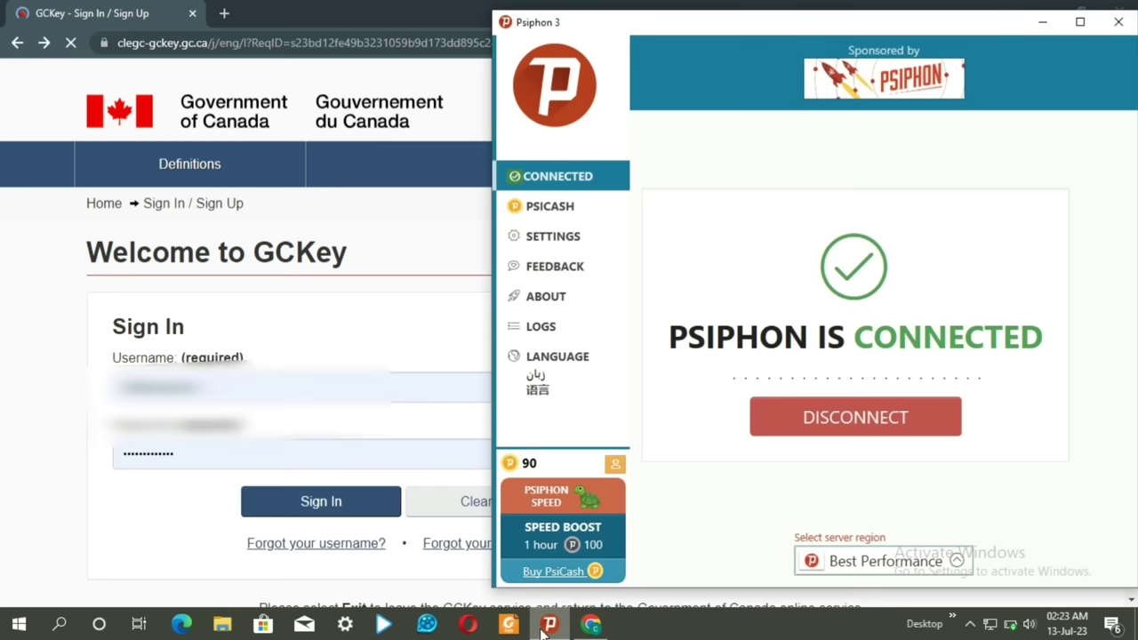
- Disconnect Psiphon 3 and dismiss the low-battery warning, back in Chrome's GCKey sign-in
left_click(889, 429)
left_click(321, 503)
left_click(797, 349)
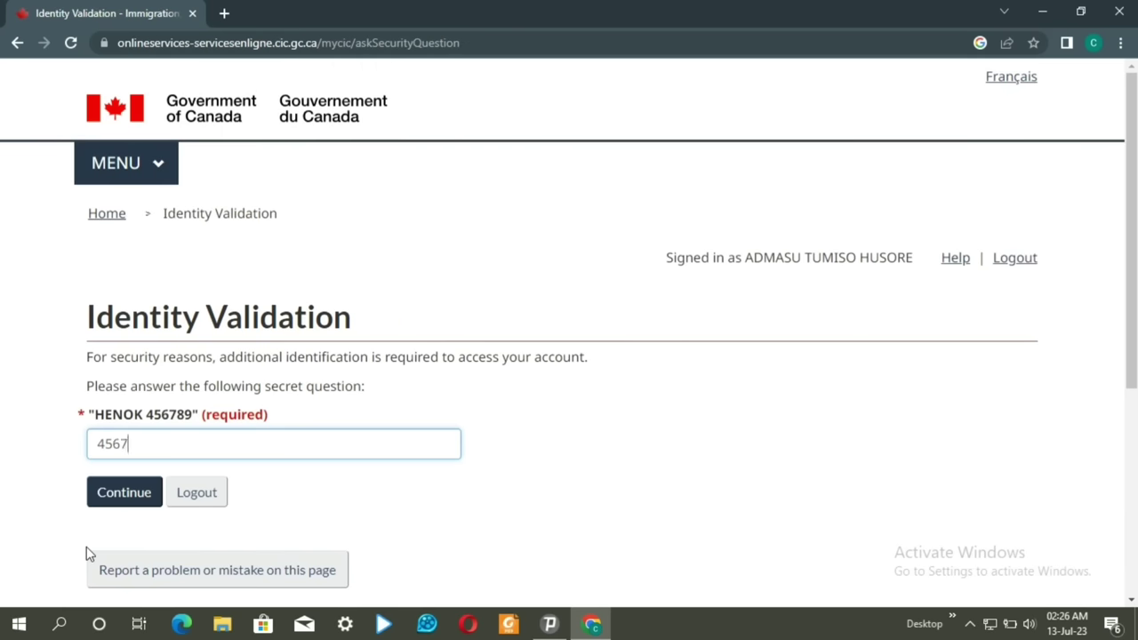
- Submit the secret-question answer on the Identity Validation page
left_click(118, 495)
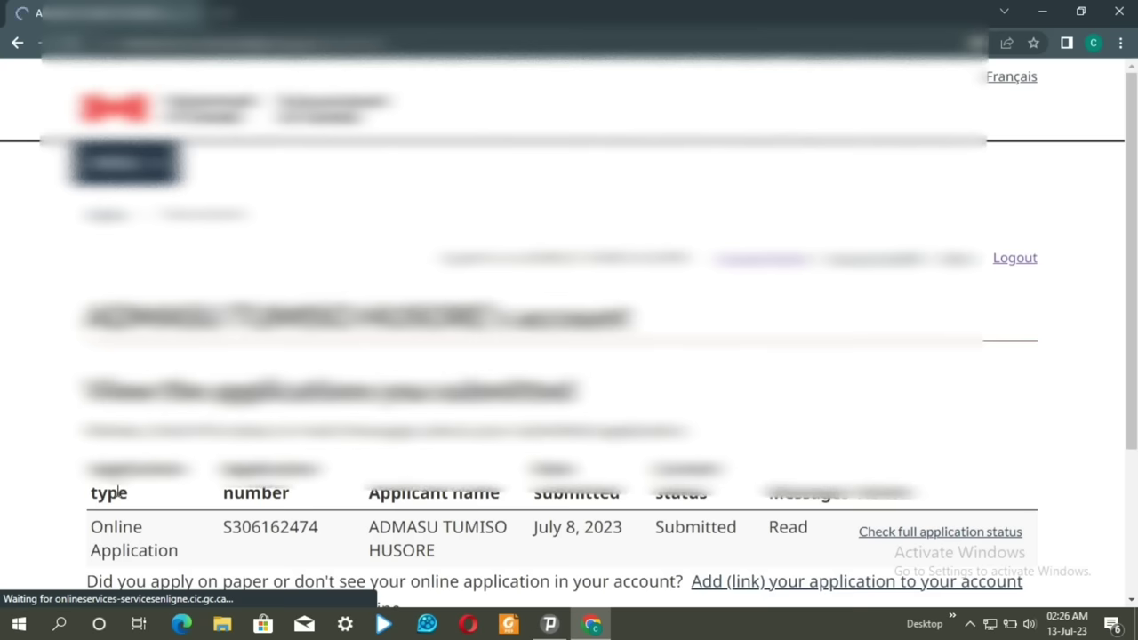
- Scroll down to the submitted applications table with the Online Application row
scroll(116, 493, "down", 2)
scroll(100, 514, "down", 1)
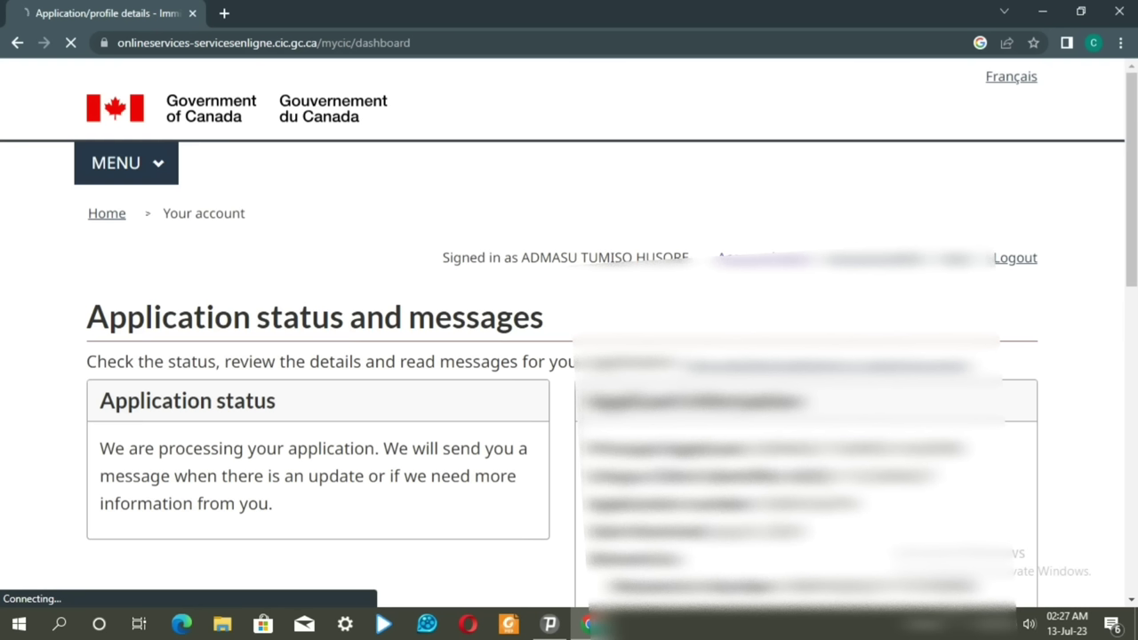
- Scroll through the application's status steps and messages table to review them
scroll(569, 355, "down", 1)
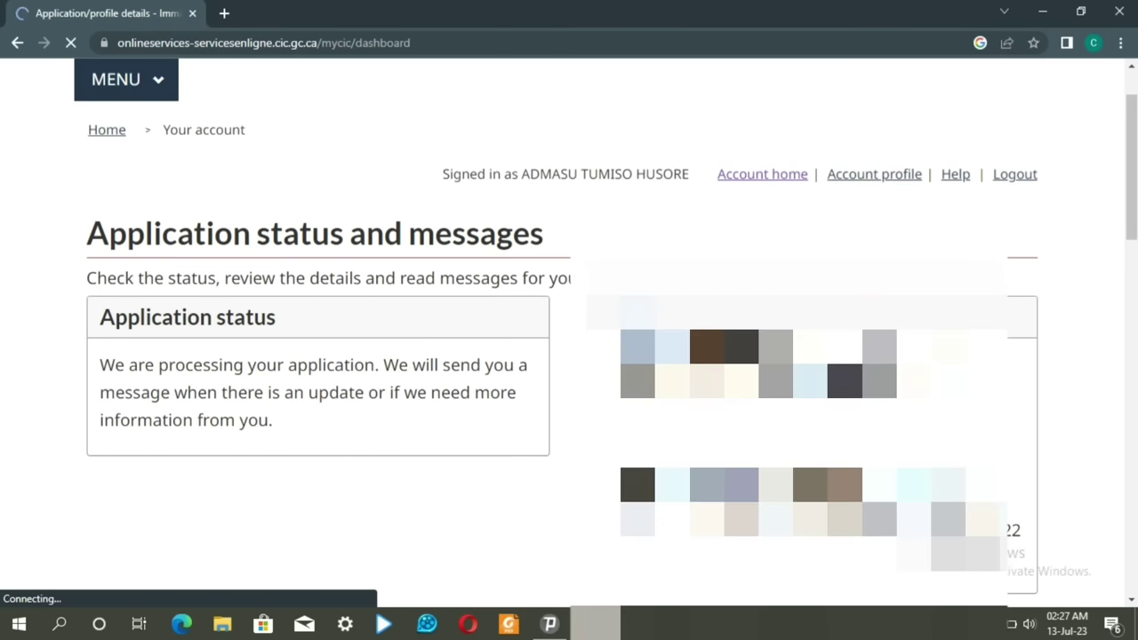
scroll(569, 355, "down", 4)
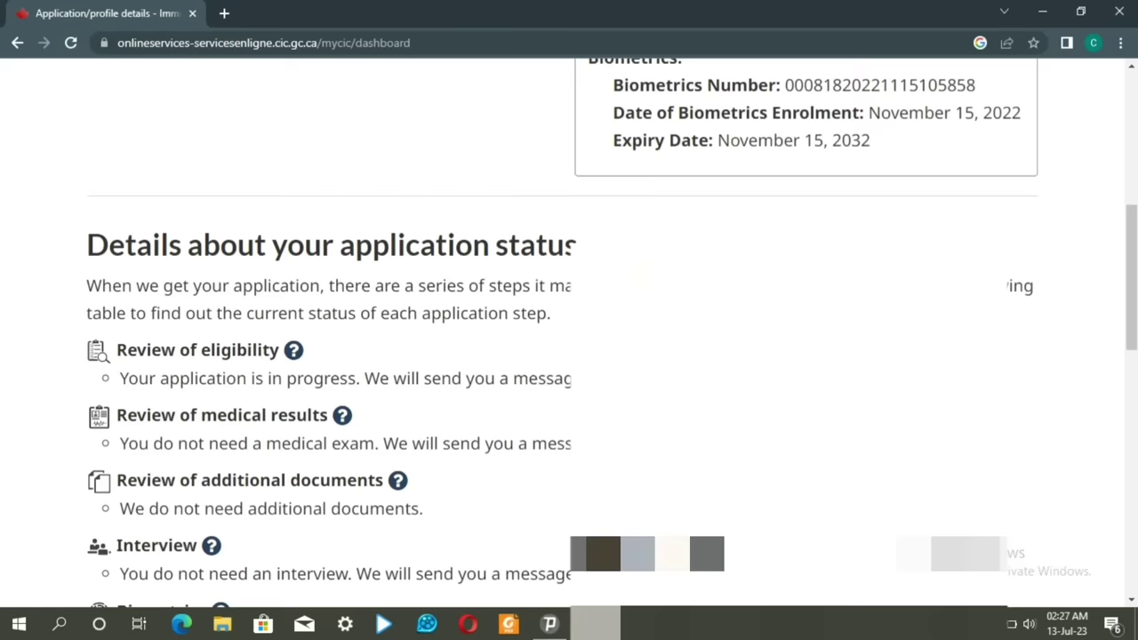
scroll(112, 338, "down", 7)
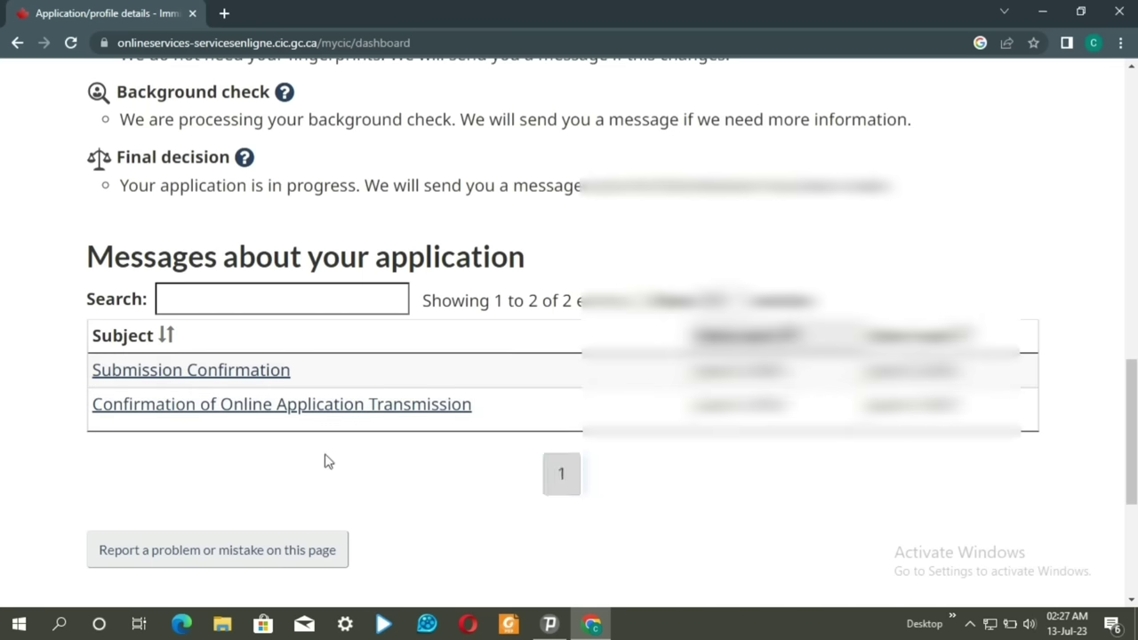
scroll(327, 458, "up", 5)
scroll(327, 459, "down", 6)
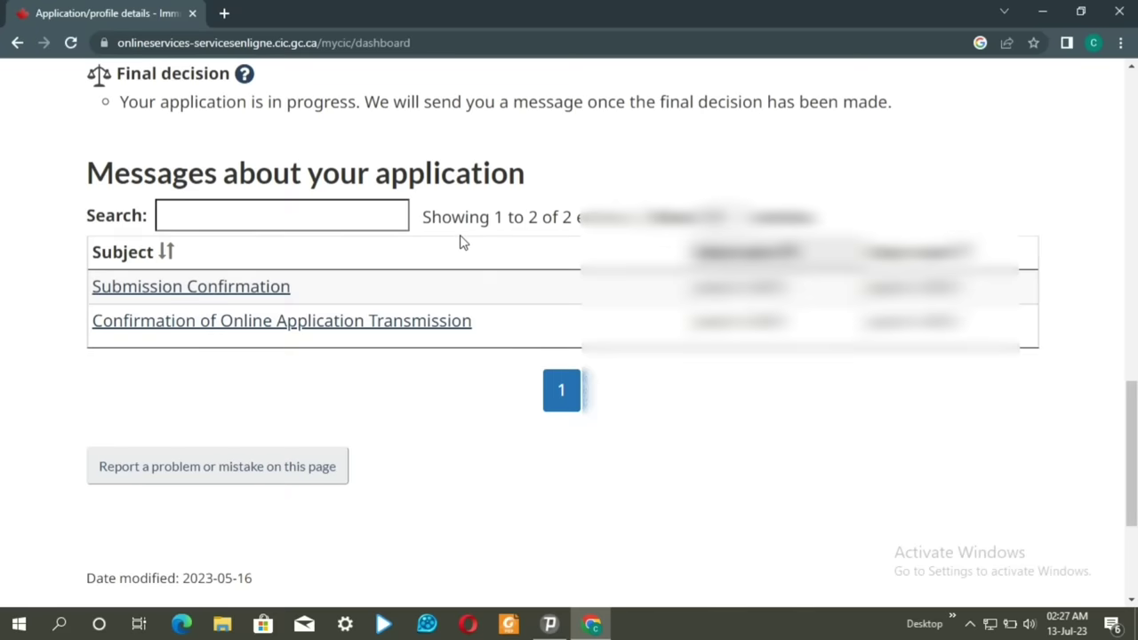
scroll(463, 242, "up", 10)
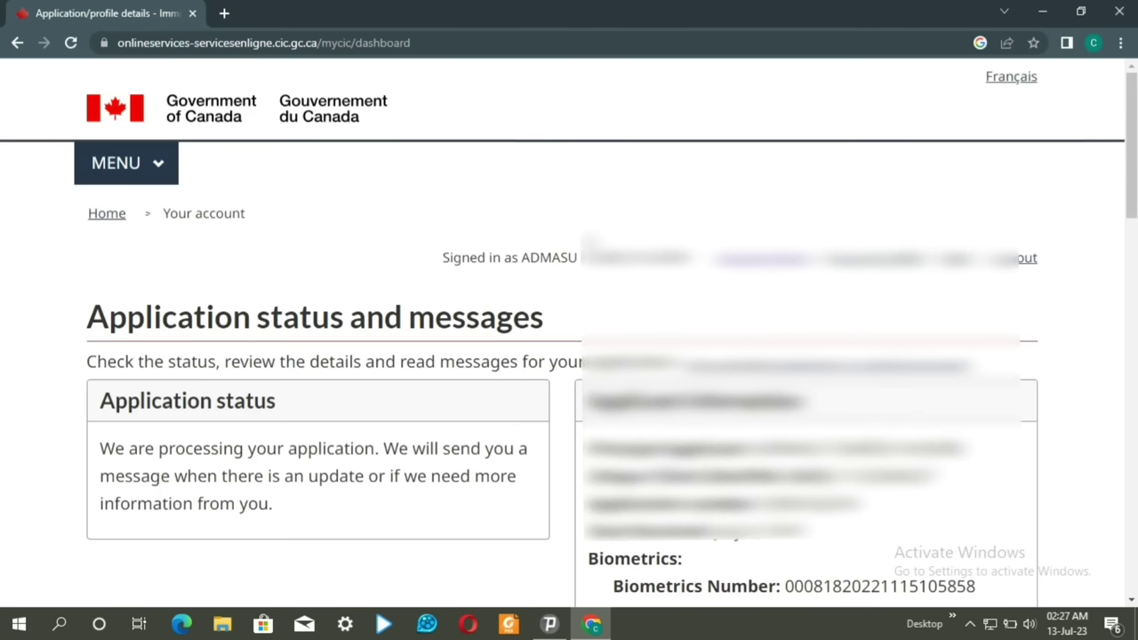
scroll(458, 450, "down", 2)
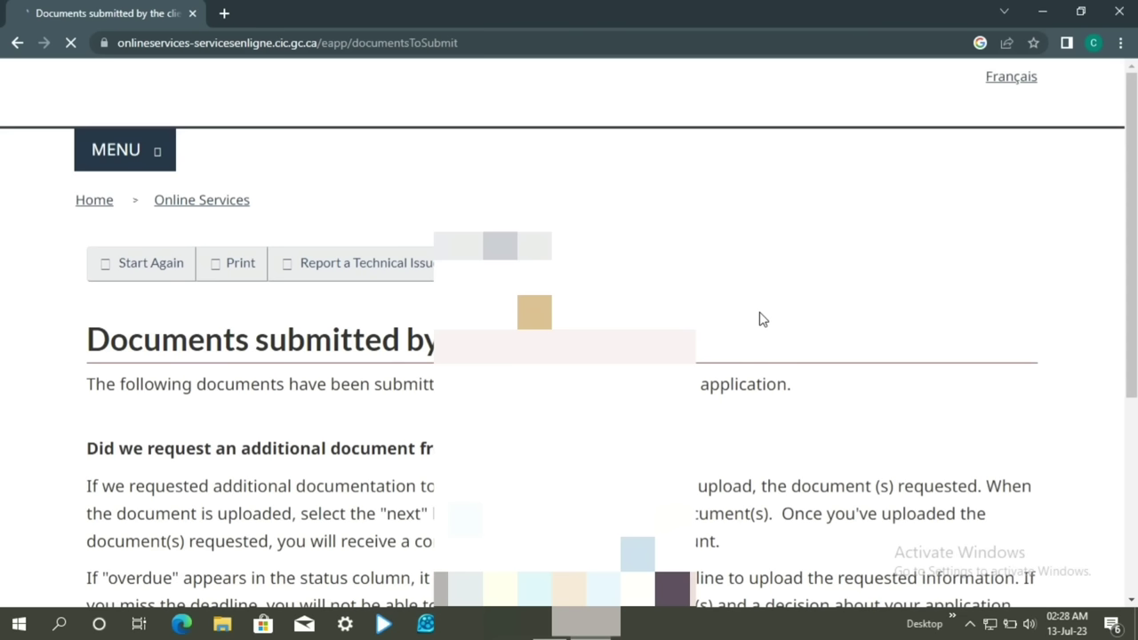
scroll(1127, 216, "down", 6)
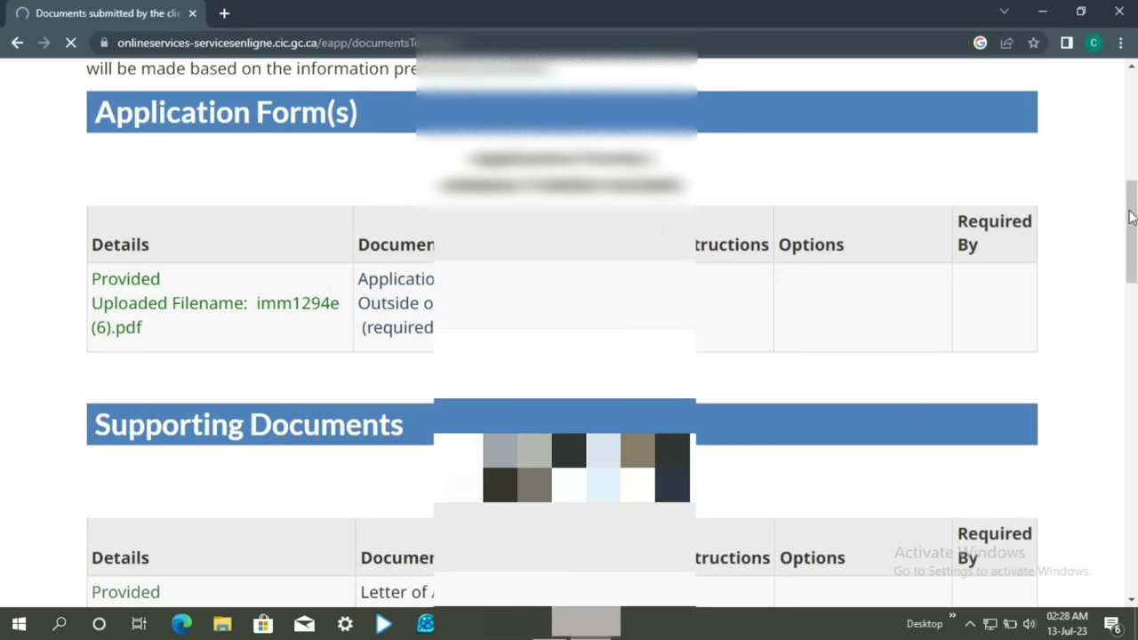
scroll(1130, 236, "down", 2)
scroll(1132, 260, "down", 3)
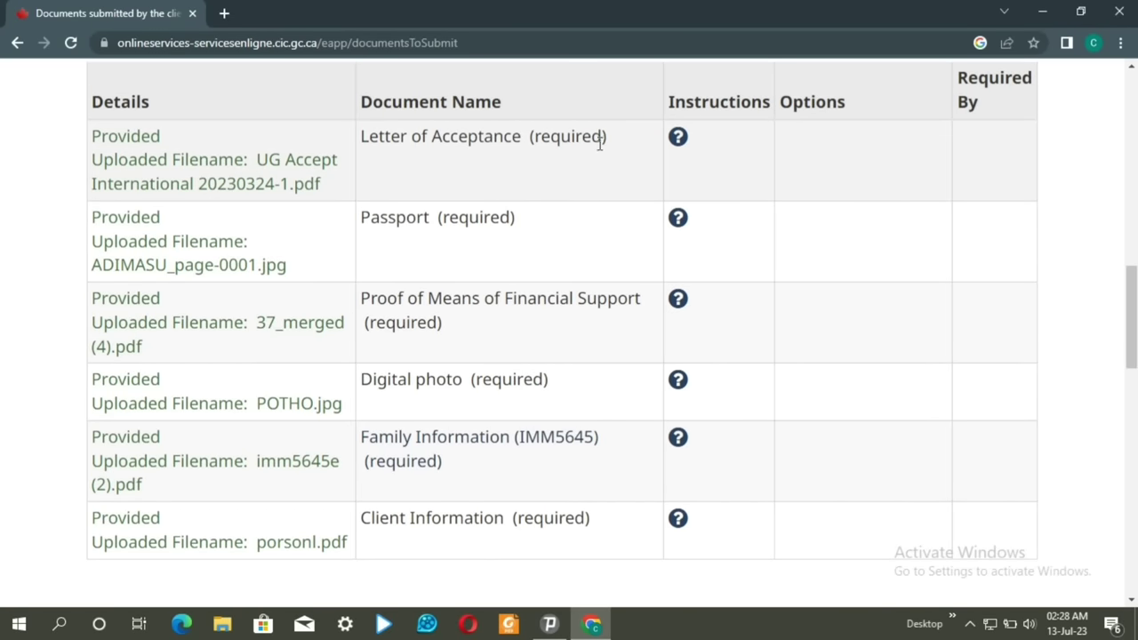
left_click_drag(602, 140, 369, 139)
left_click_drag(532, 219, 363, 218)
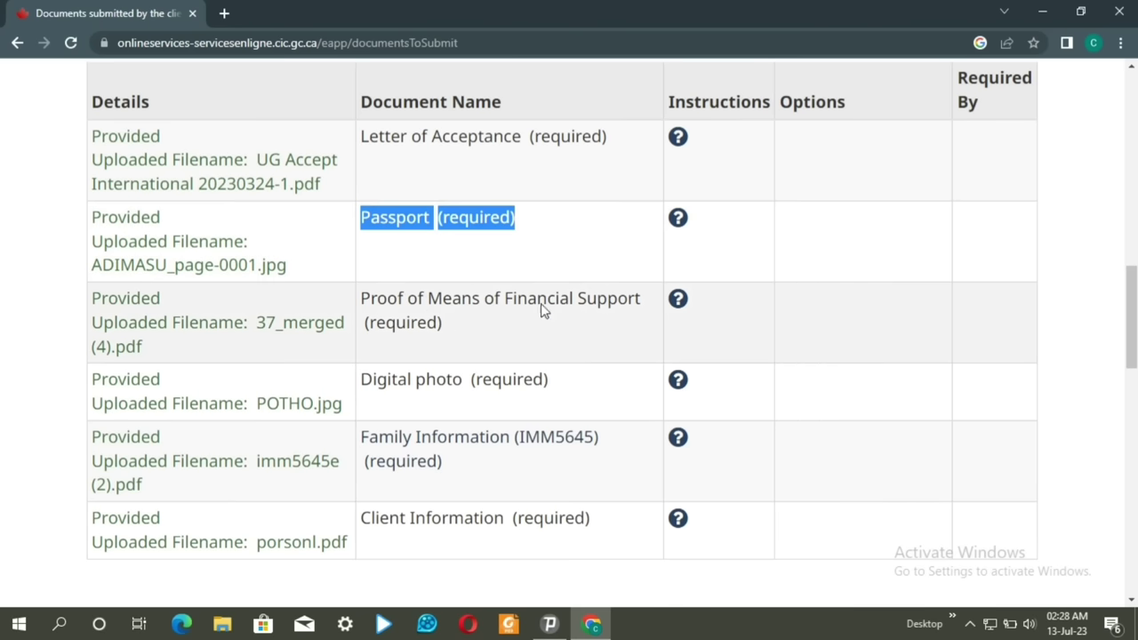
left_click(620, 297)
left_click_drag(364, 300, 445, 324)
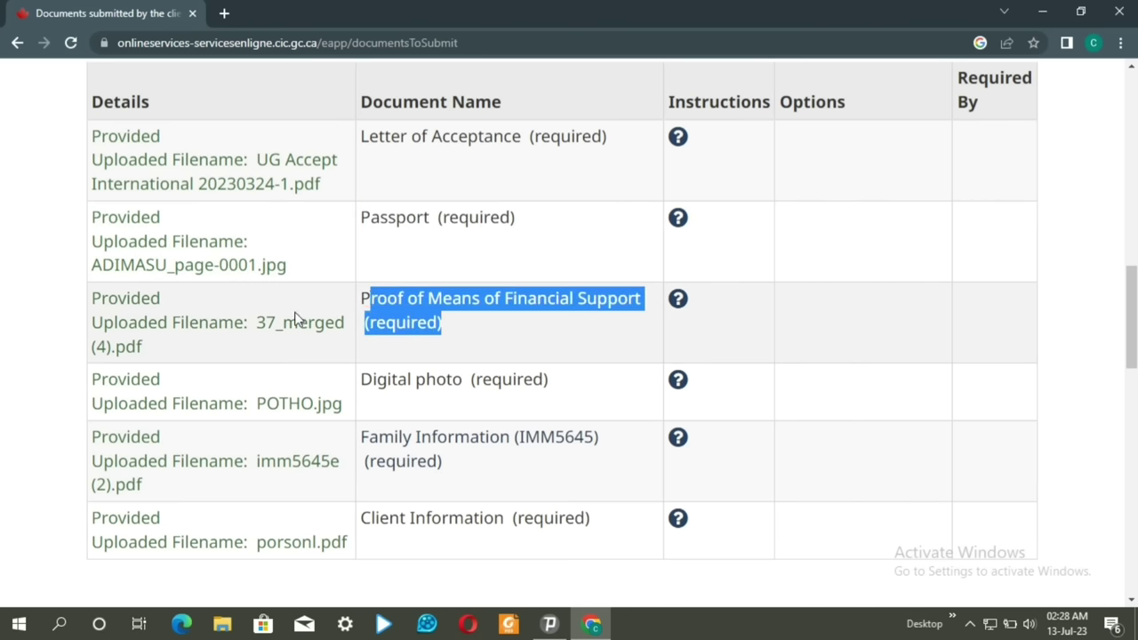
scroll(563, 310, "down", 1)
left_click_drag(561, 307, 368, 305)
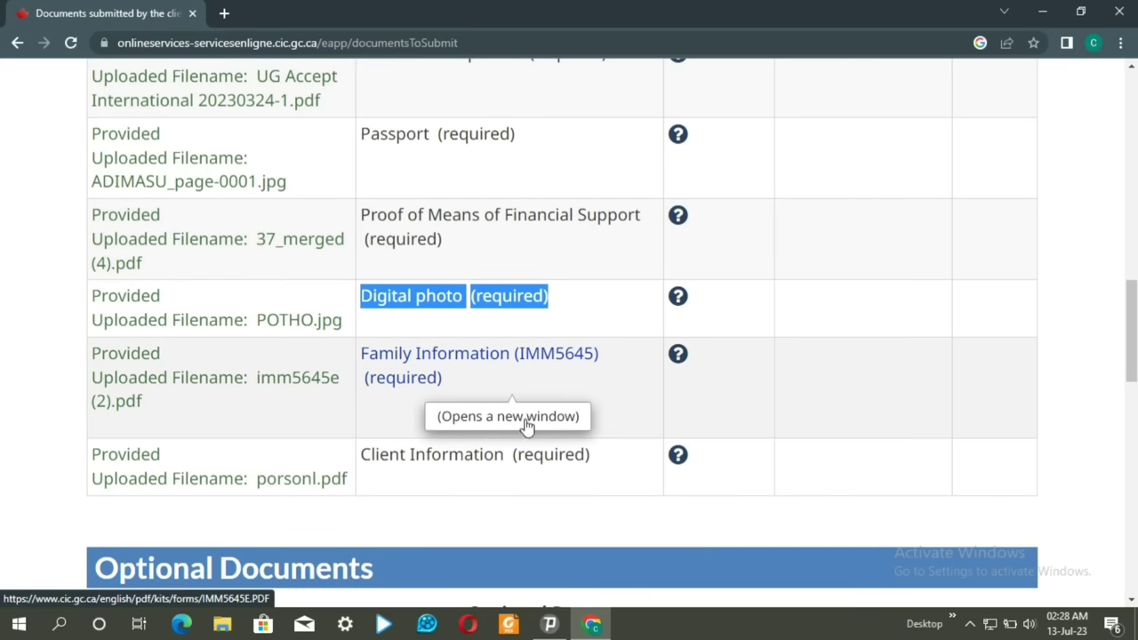
scroll(436, 427, "down", 1)
scroll(440, 468, "down", 1)
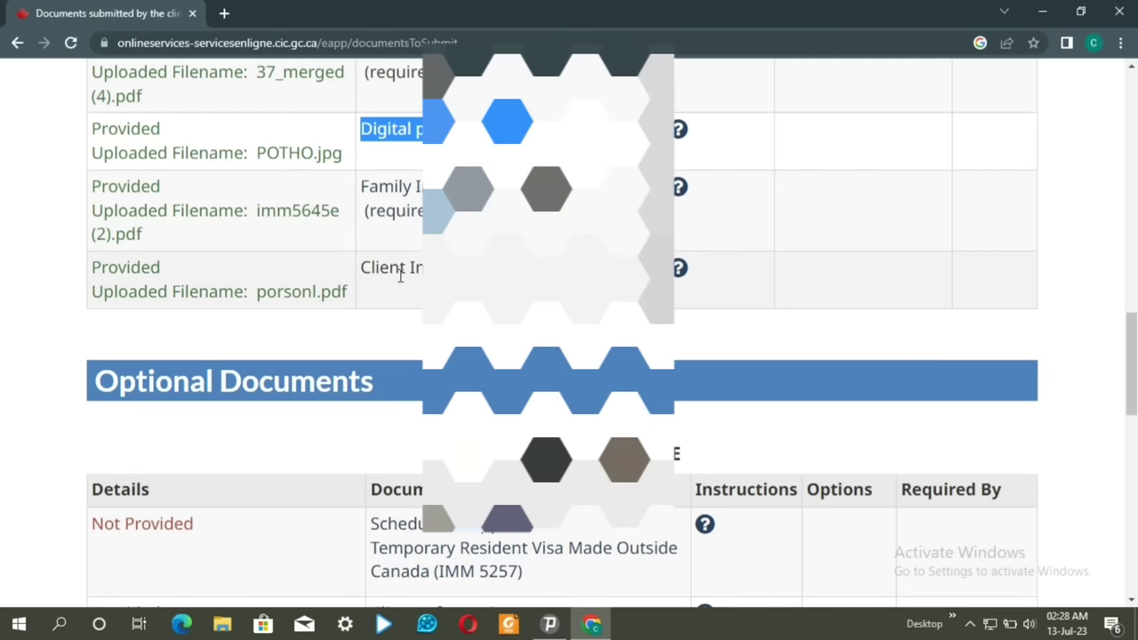
scroll(924, 192, "down", 1)
scroll(925, 192, "down", 1)
scroll(925, 192, "up", 1)
scroll(925, 192, "down", 1)
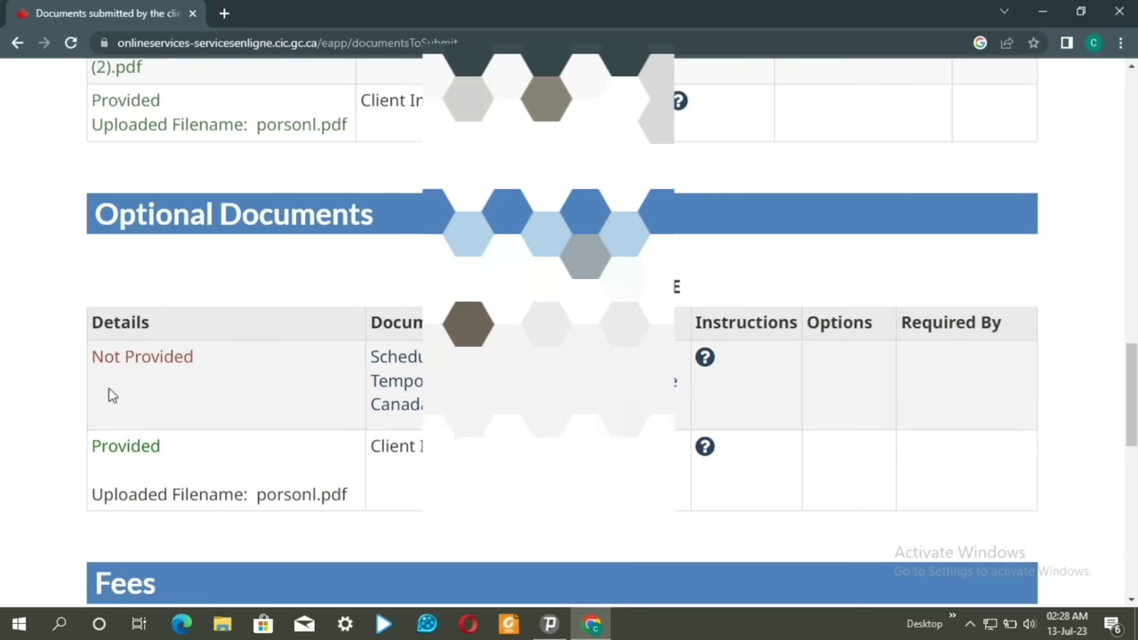
scroll(185, 377, "down", 2)
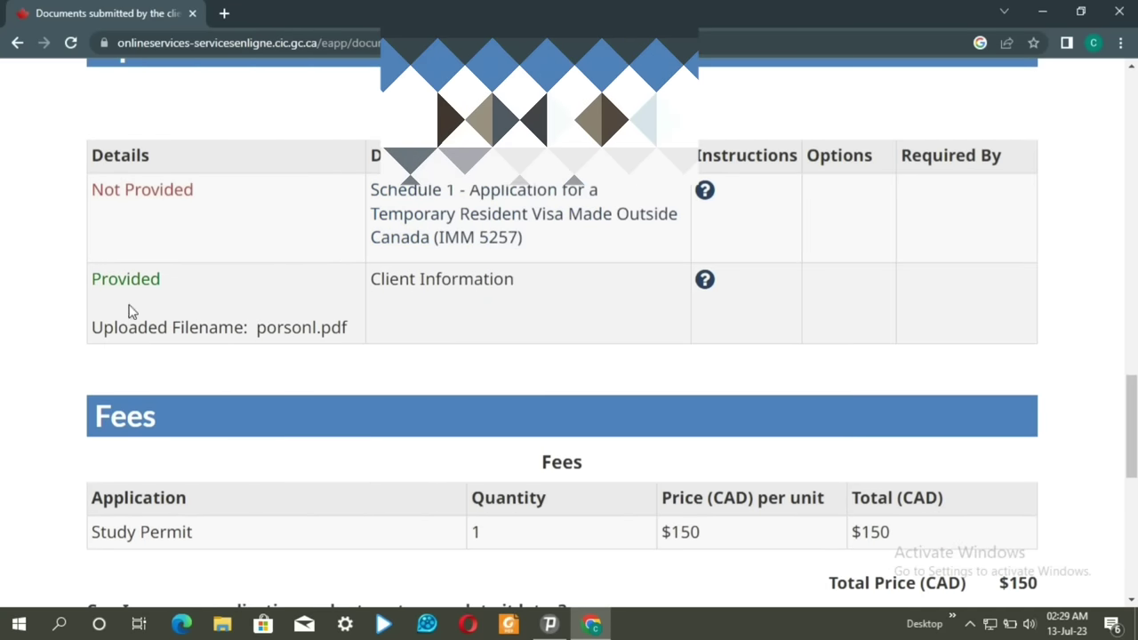
scroll(128, 312, "down", 2)
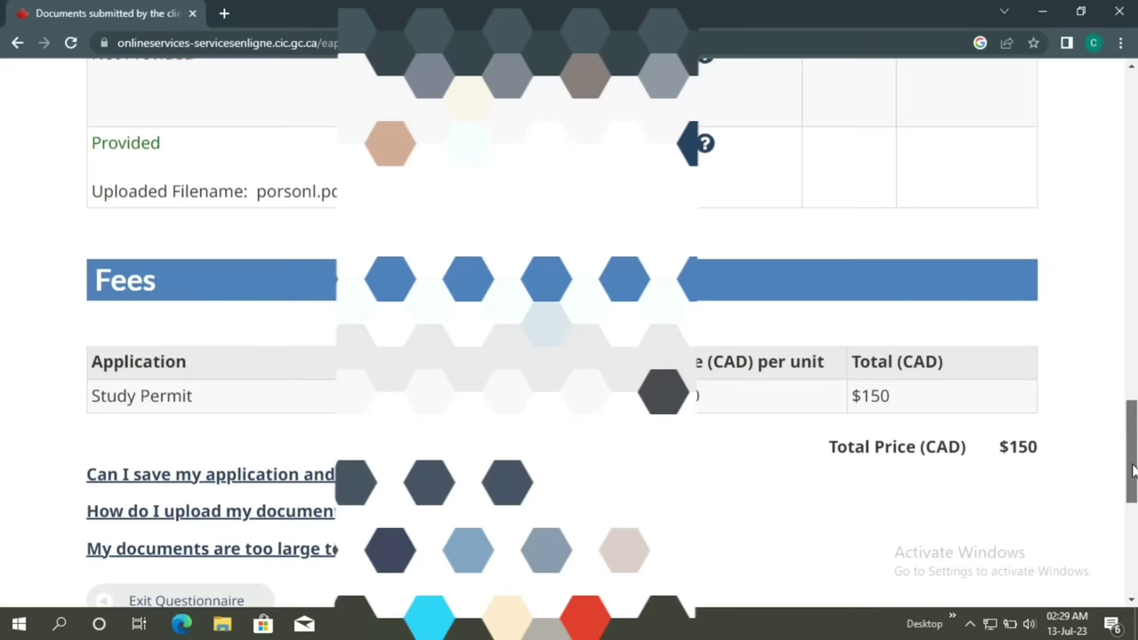
left_click_drag(1132, 472, 1134, 122)
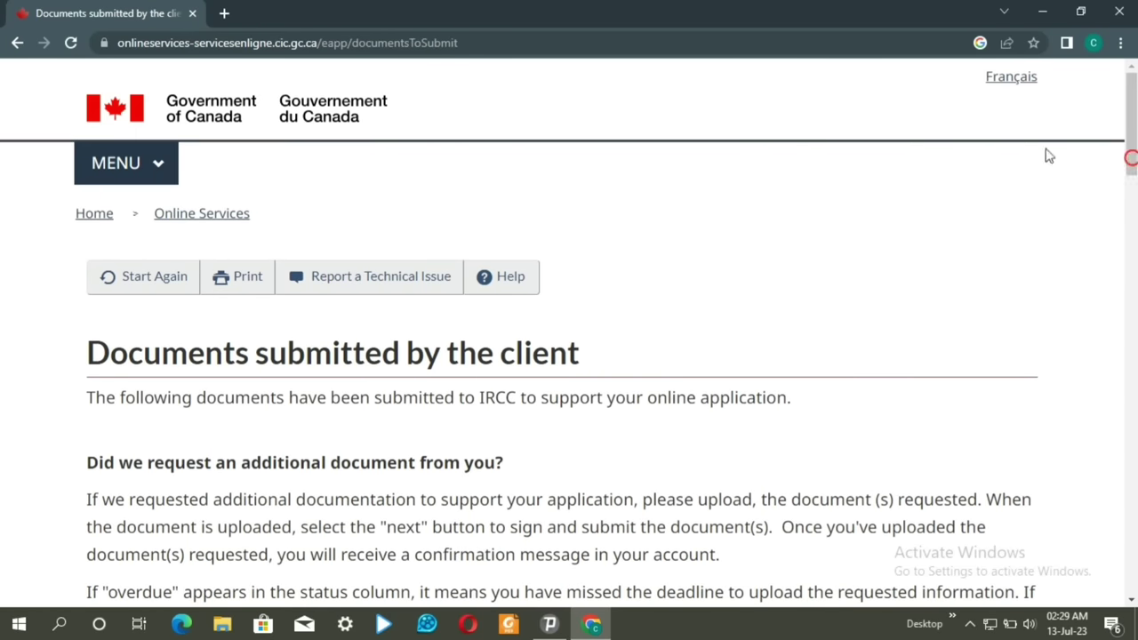